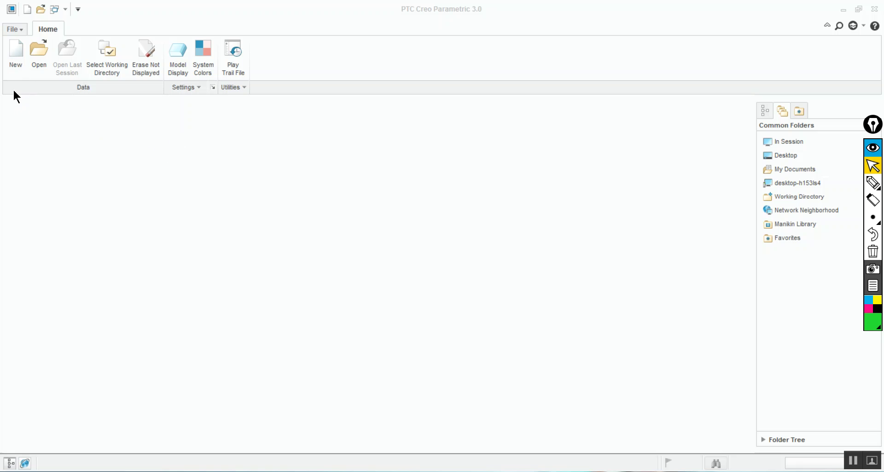
Start creating a new file
left_click(14, 60)
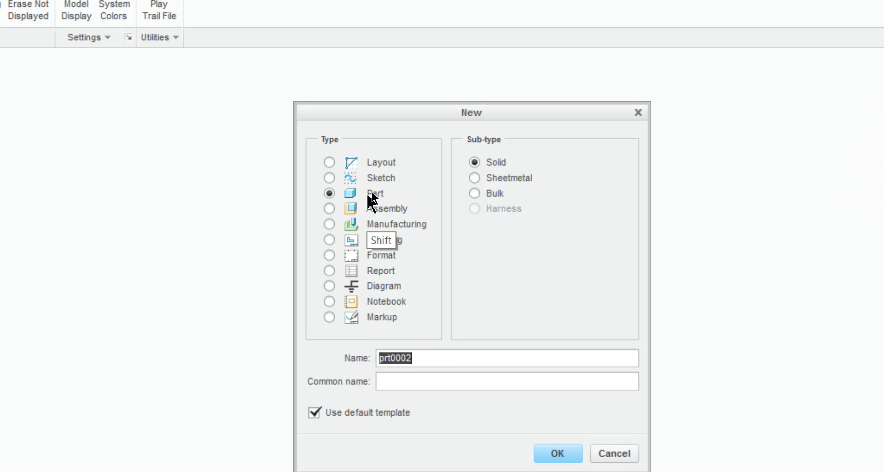
mouse_move(396, 183)
left_mouse_down()
mouse_move(316, 189)
mouse_move(386, 199)
mouse_move(396, 186)
left_mouse_up()
mouse_move(245, 215)
left_mouse_down()
mouse_move(299, 195)
mouse_move(292, 205)
left_mouse_up()
left_click_drag(217, 212, 224, 234)
mouse_move(509, 147)
left_mouse_down()
mouse_move(462, 159)
mouse_move(498, 171)
mouse_move(511, 149)
mouse_move(541, 165)
mouse_move(587, 141)
left_mouse_up()
mouse_move(429, 342)
left_mouse_down()
mouse_move(348, 352)
mouse_move(361, 365)
mouse_move(418, 364)
mouse_move(430, 343)
left_mouse_up()
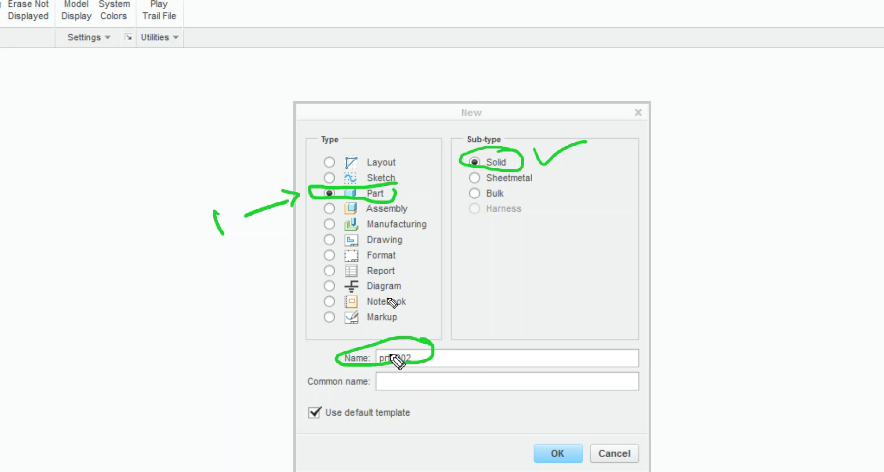
key("shift")
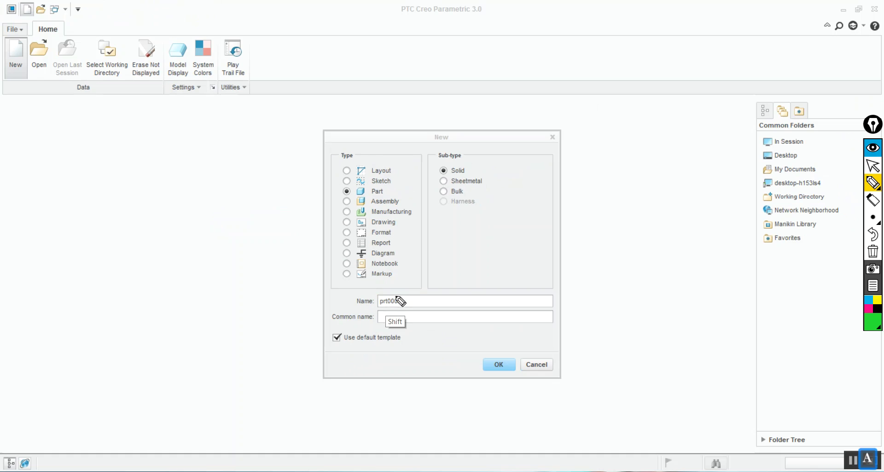
key("Escape")
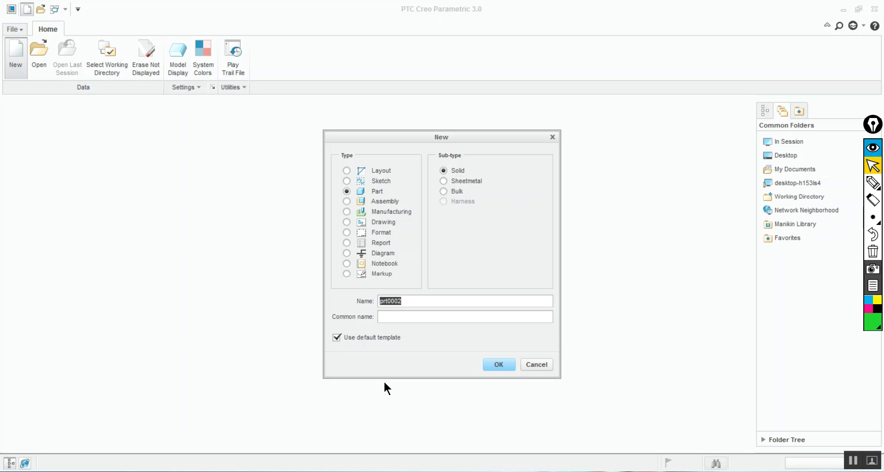
Name the new solid part new_part and create it with the default template
type("new")
type("_")
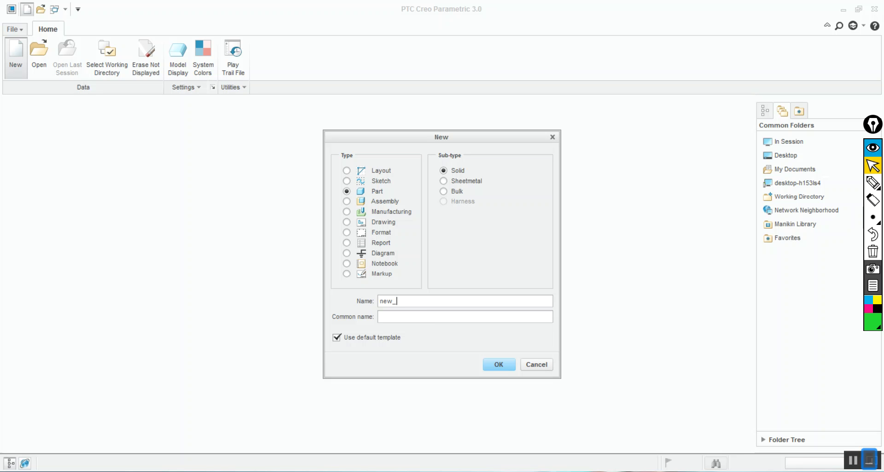
type("part")
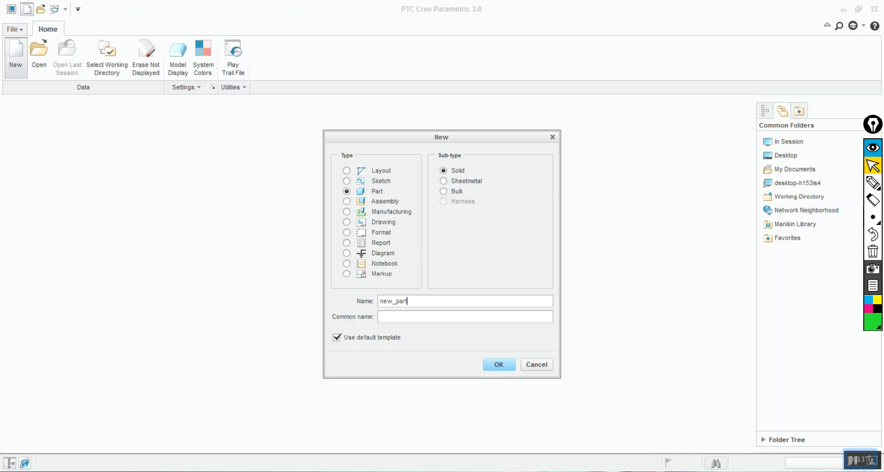
left_click(507, 363)
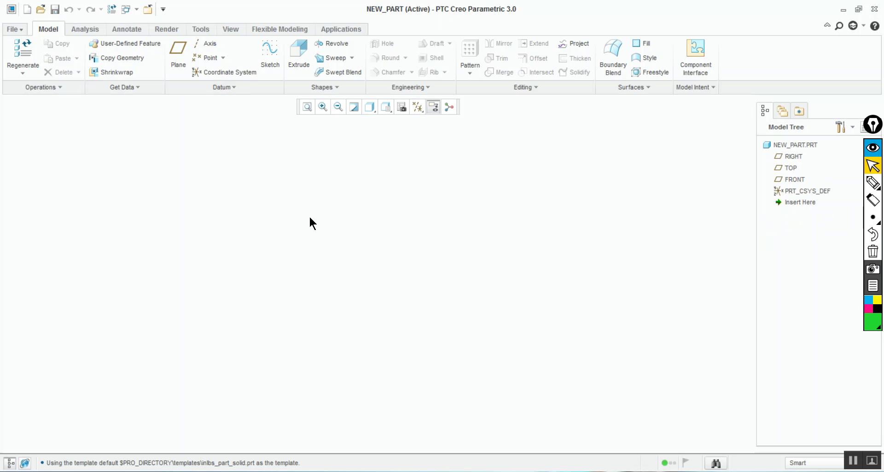
Turn on the display of datum planes and start a sketch on the FRONT plane with RIGHT as the orientation reference
left_click(420, 111)
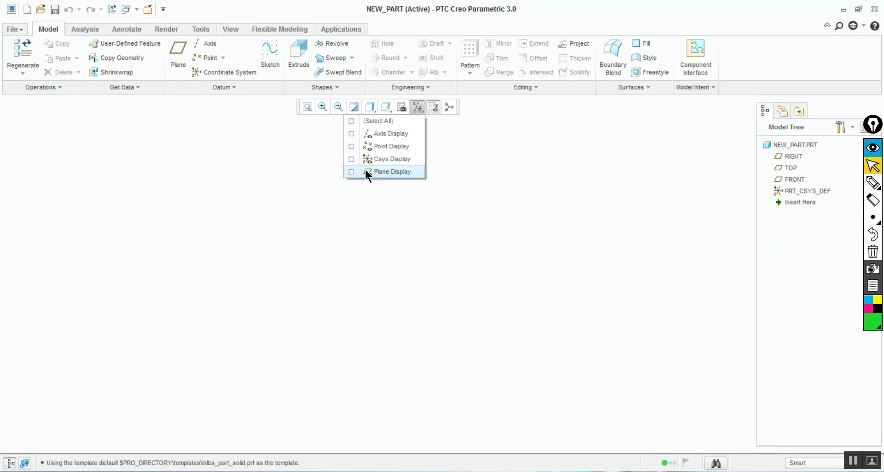
left_click(352, 172)
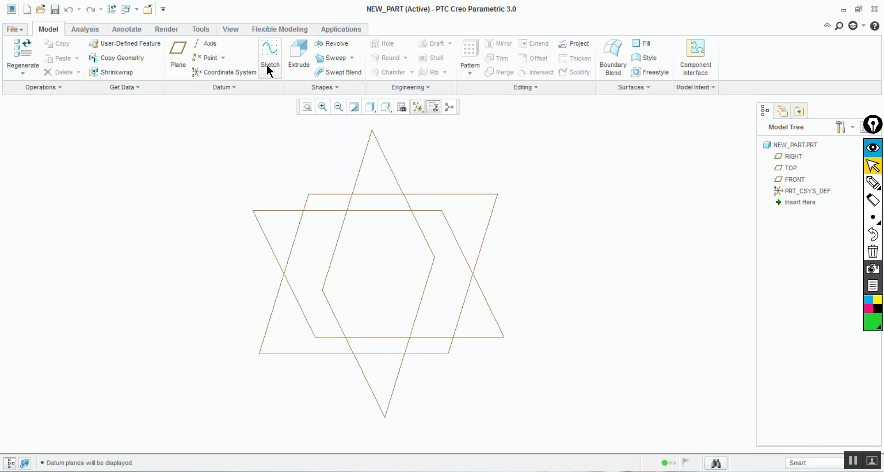
left_click(271, 51)
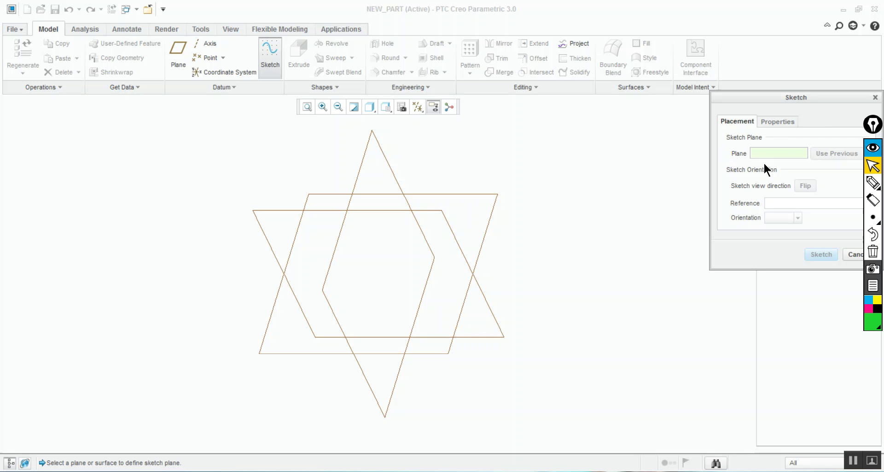
left_click(255, 213)
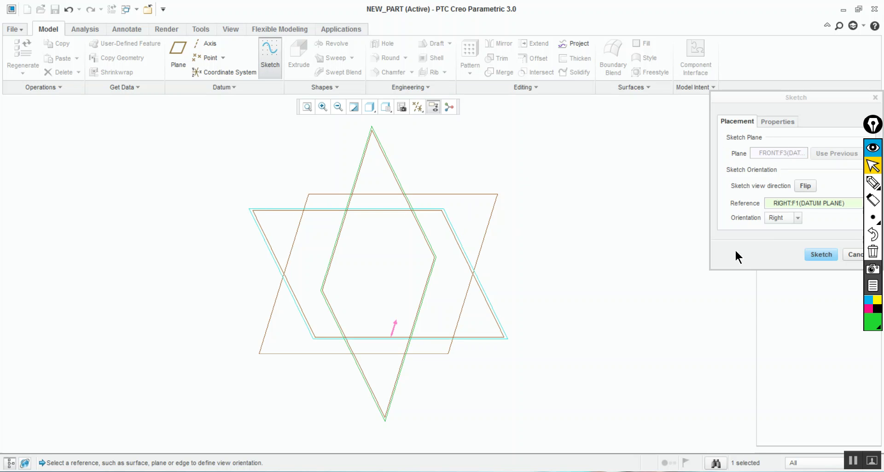
left_click(822, 254)
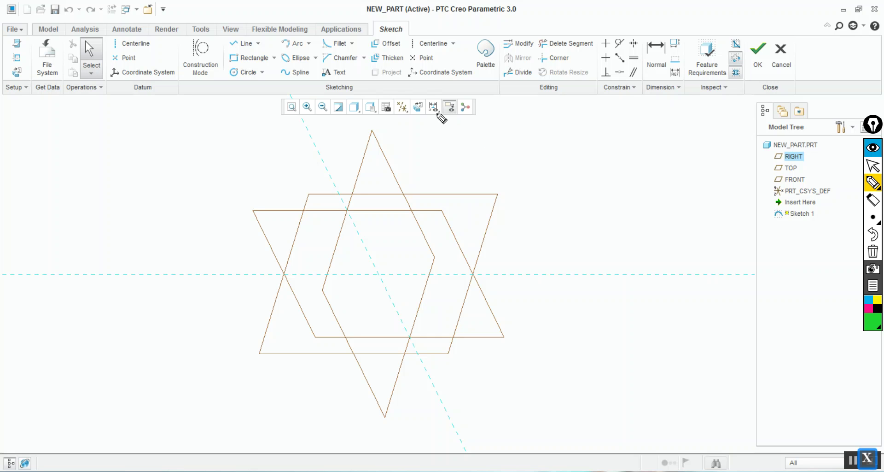
key("ctrl+shift+1")
mouse_move(428, 94)
left_mouse_down()
mouse_move(405, 103)
mouse_move(416, 117)
mouse_move(428, 111)
mouse_move(427, 92)
mouse_move(414, 143)
mouse_move(420, 118)
mouse_move(415, 126)
left_mouse_up()
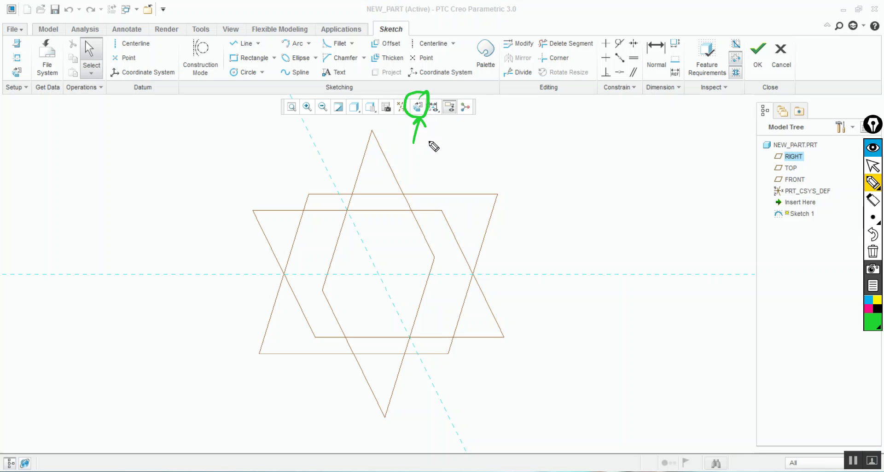
key("ctrl+shift+1")
Orient the sketch to 2D and draw a closed rectangle of about 226.5 by 135 from four lines in the upper-right quadrant
left_click(418, 107)
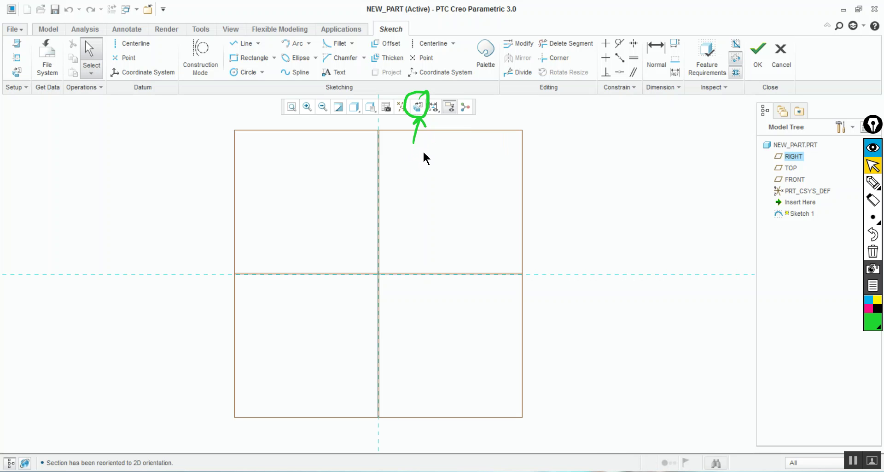
key("c")
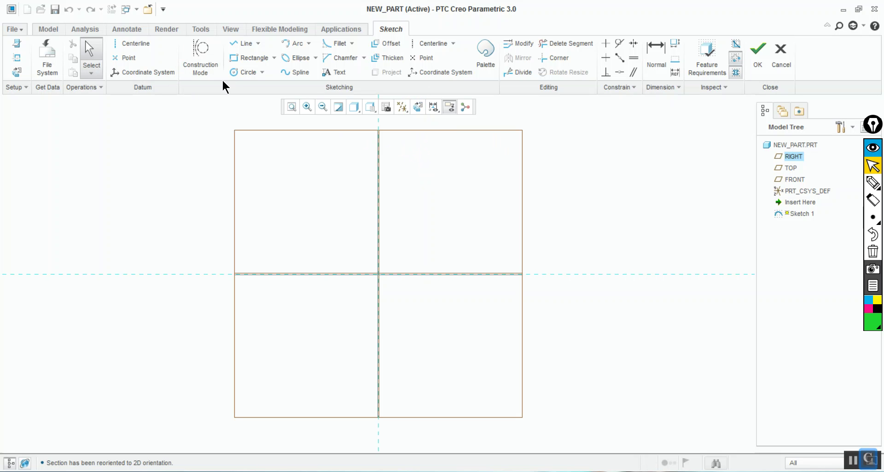
left_click(240, 44)
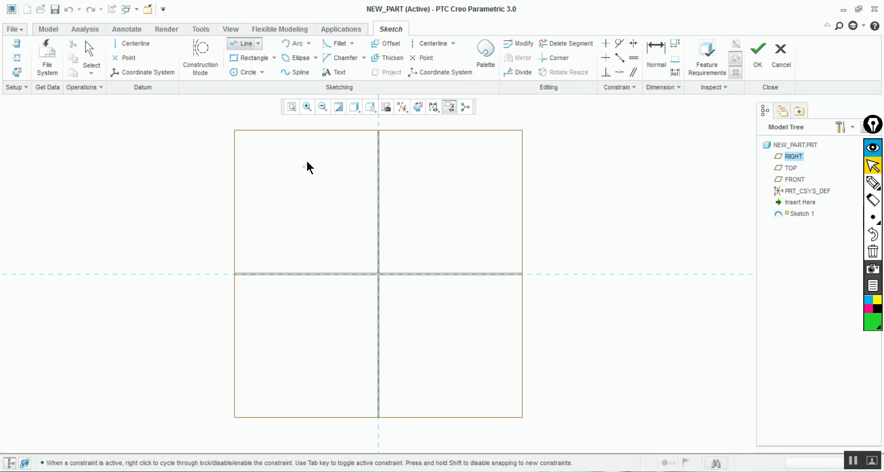
key("ctrl+shift+z")
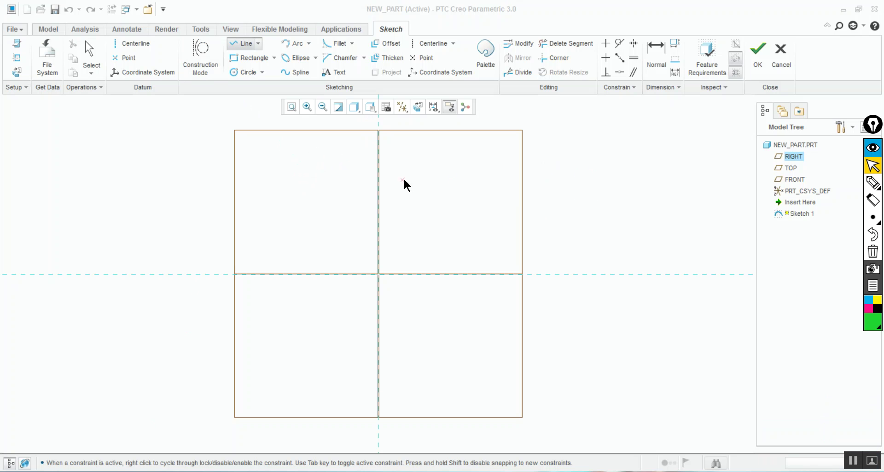
left_click(423, 168)
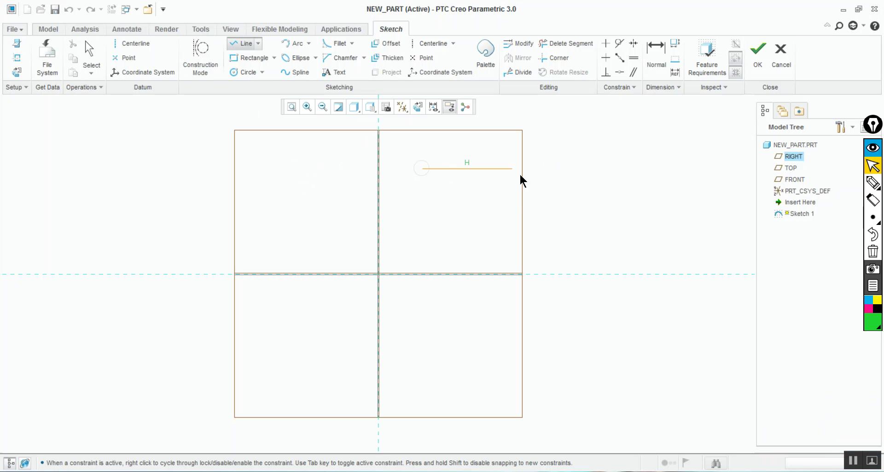
left_click(550, 169)
left_click(551, 245)
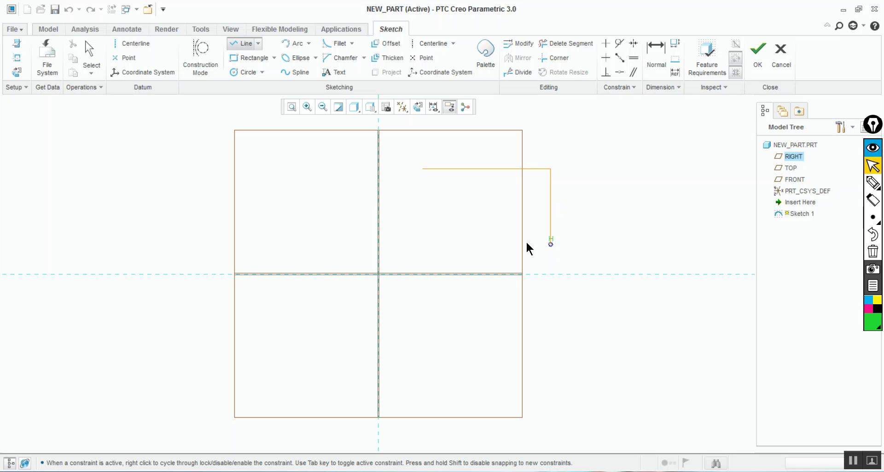
left_click(423, 244)
left_click(422, 168)
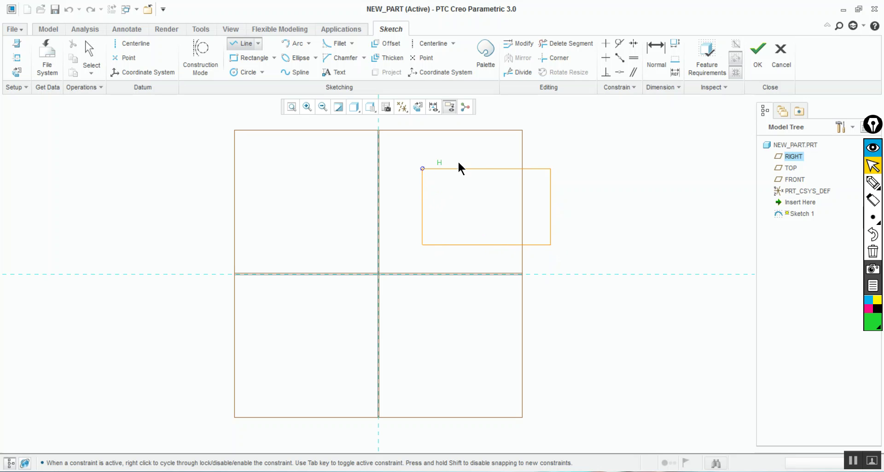
middle_click(415, 147)
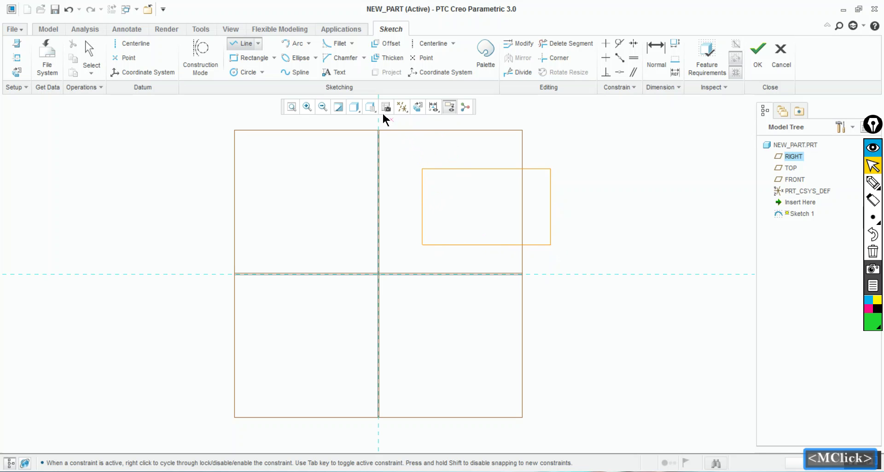
Draw a second rectangle of about 280 by 145 with the Rectangle tool in the lower-right quadrant
left_click(240, 59)
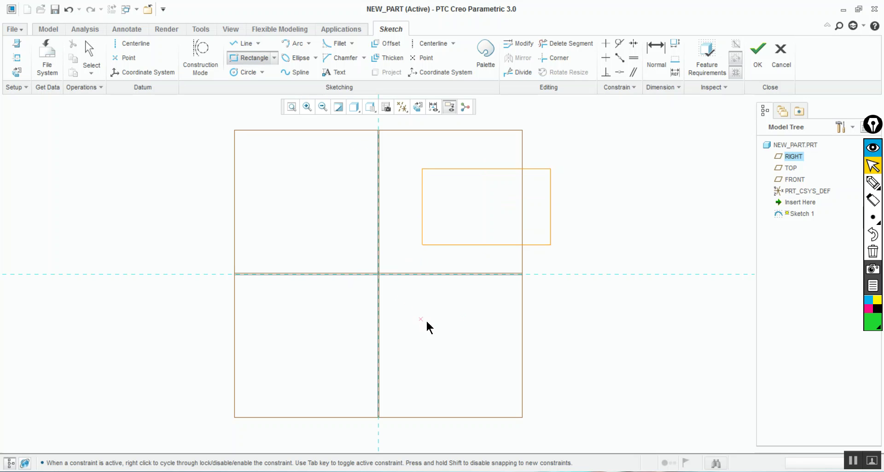
left_click(428, 303)
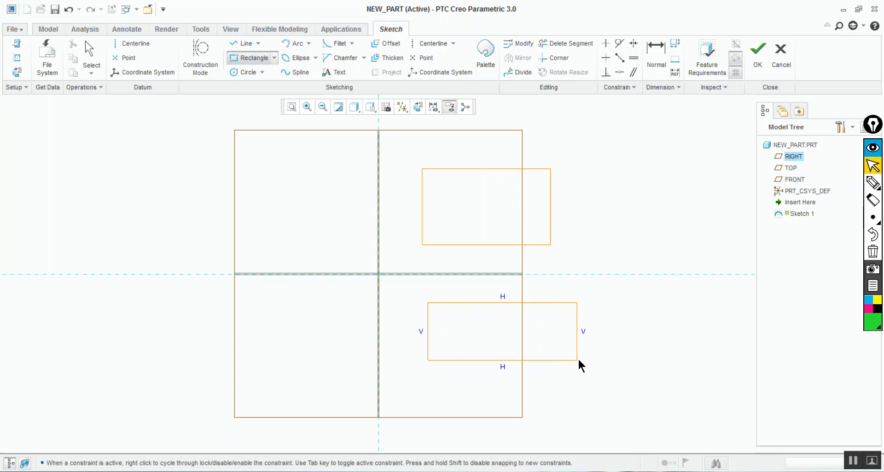
left_click(587, 384)
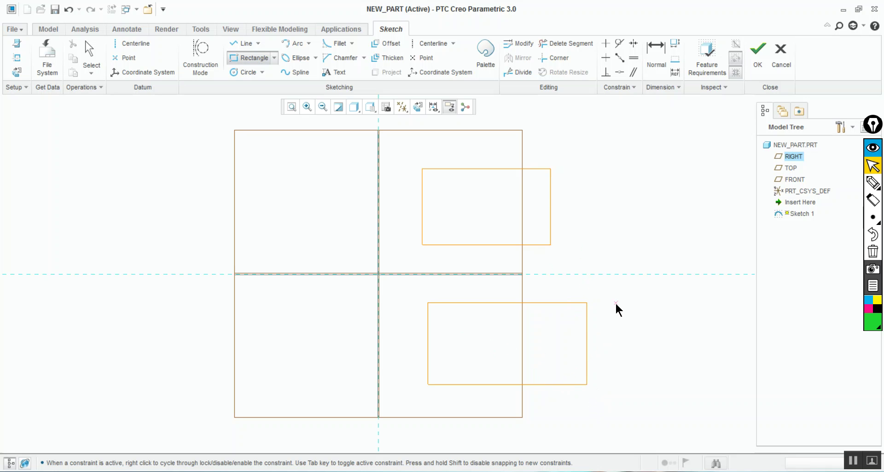
middle_click(589, 179)
middle_click(591, 185)
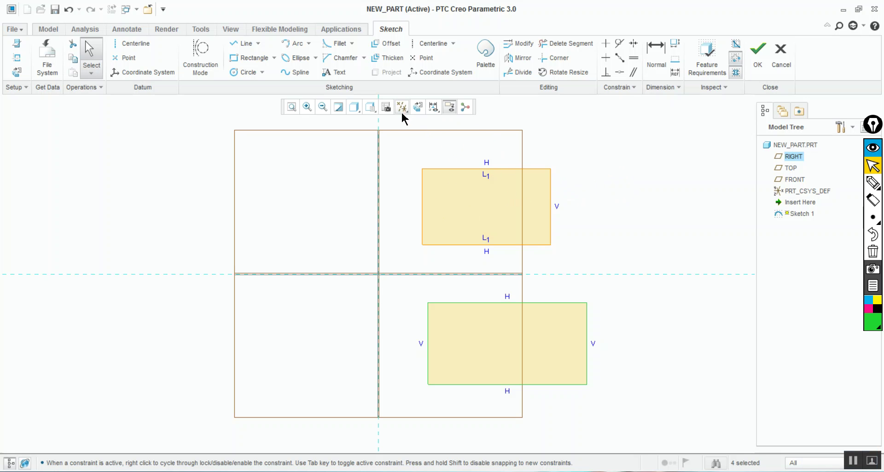
Turn on the display of sketch dimensions and set the lower rectangle's width to 300
left_click(433, 107)
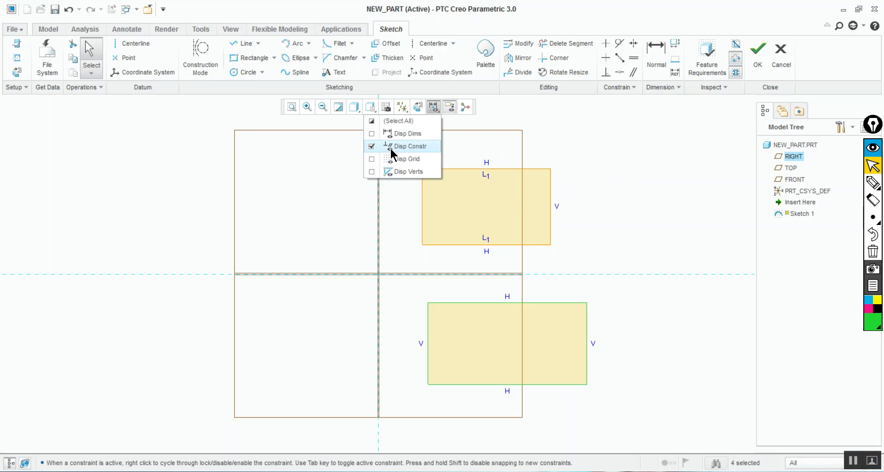
left_click(375, 132)
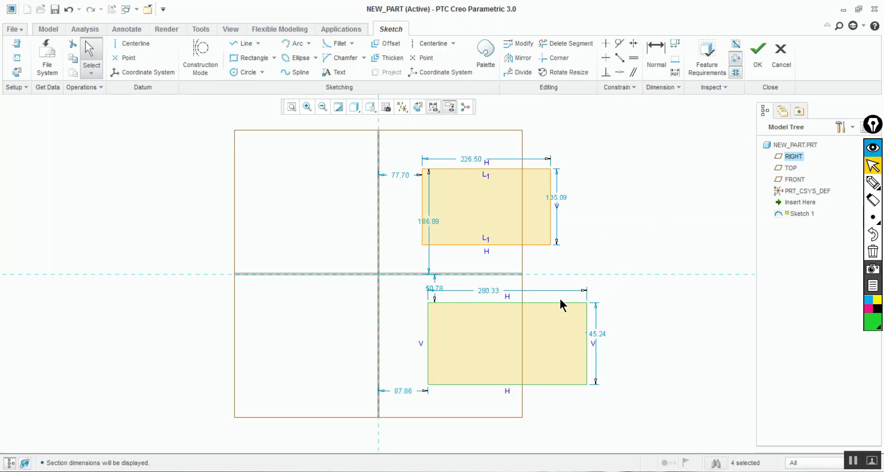
double_click(490, 290)
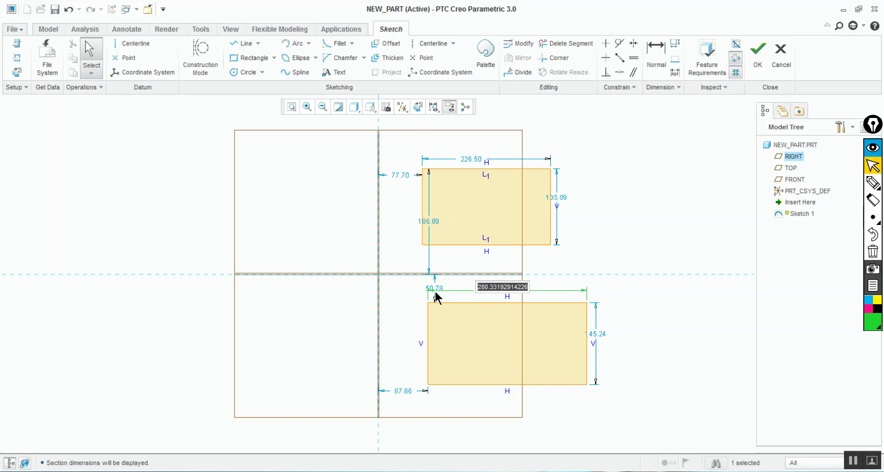
type("300")
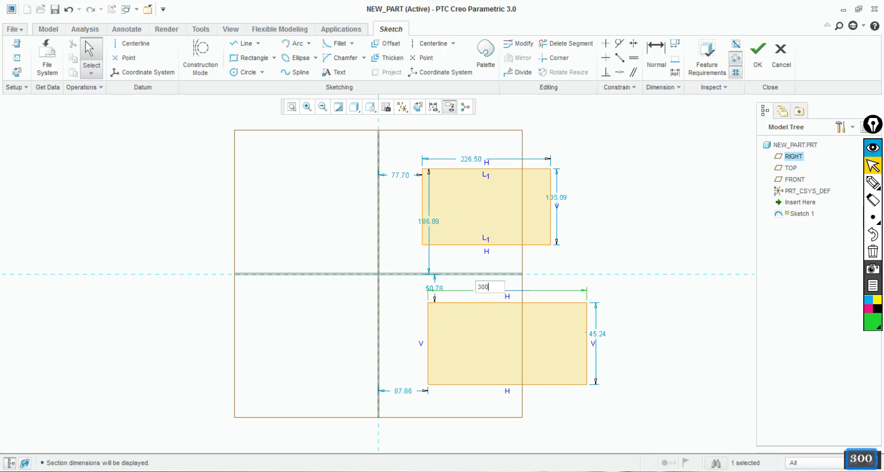
key("Return")
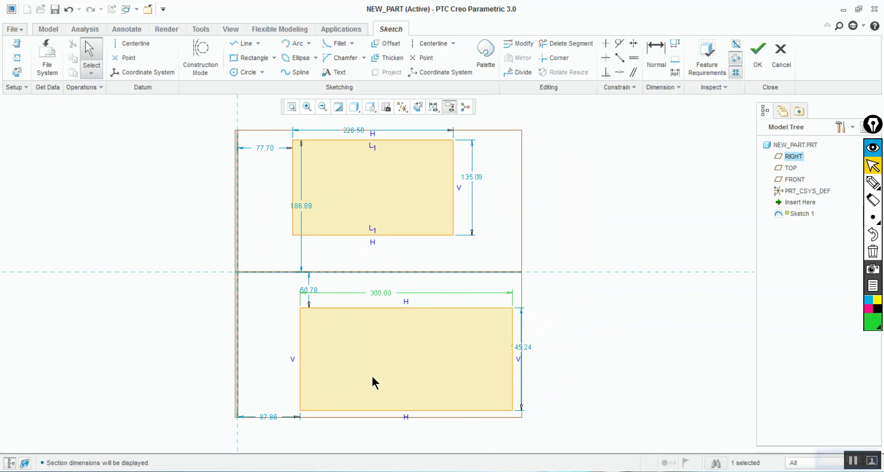
left_click(552, 329)
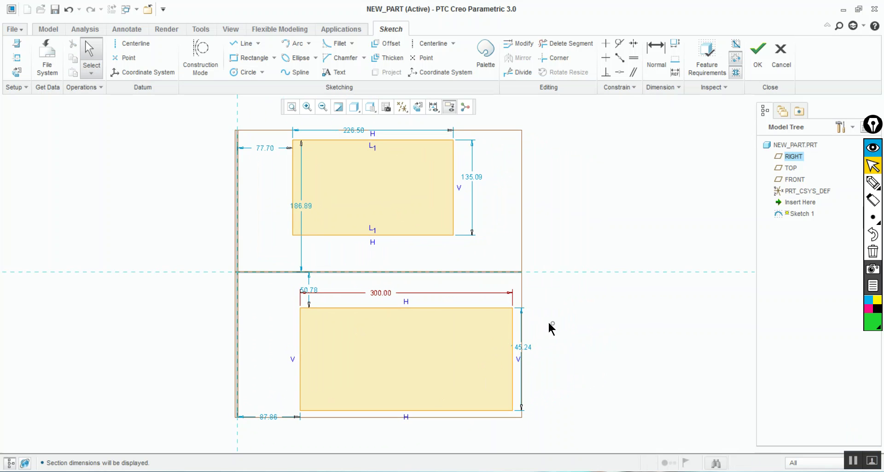
Move the lower rectangle to about 368 from the vertical reference and about 29 below the horizontal one, and set its height to 50
left_click_drag(515, 337, 713, 340)
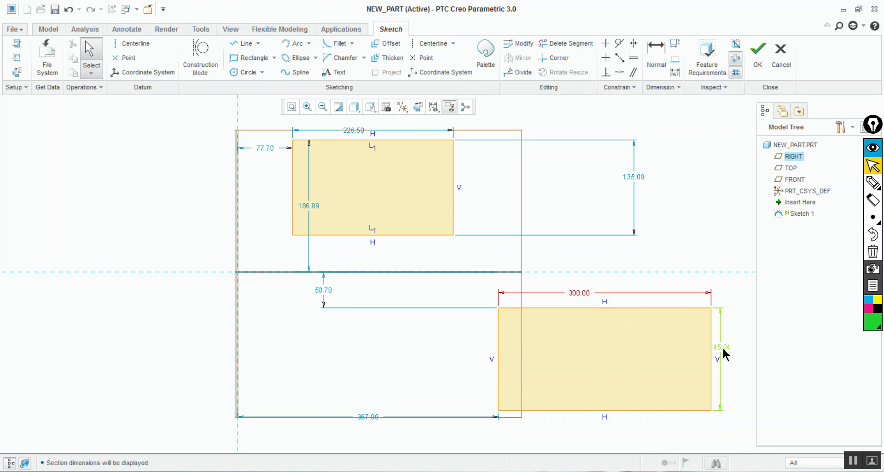
mouse_move(635, 308)
left_mouse_down()
mouse_move(629, 276)
mouse_move(634, 293)
left_mouse_up()
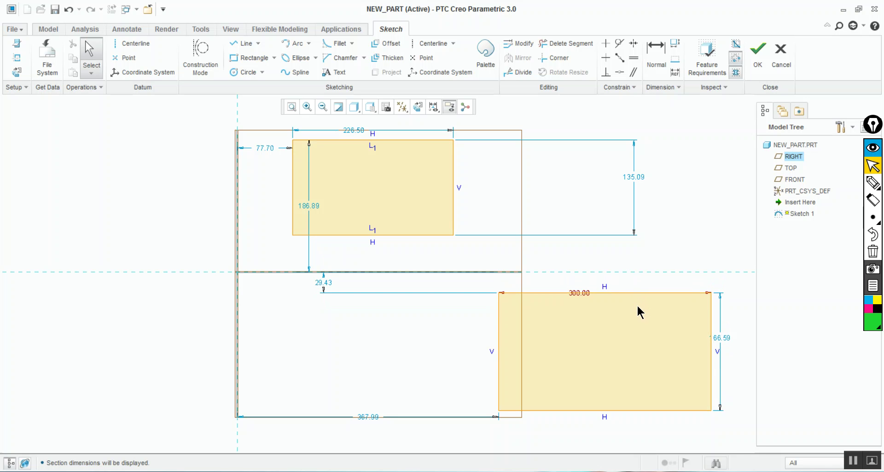
double_click(719, 338)
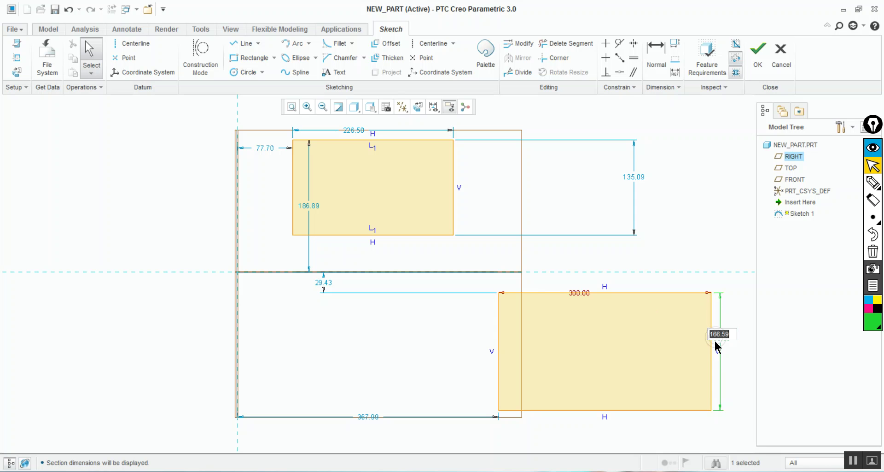
type("50")
key("Return")
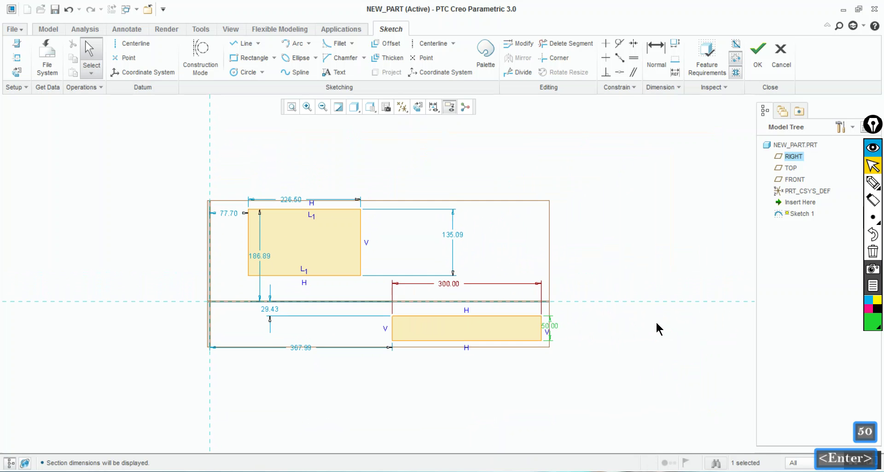
Set the lower rectangle's height to 150
double_click(549, 326)
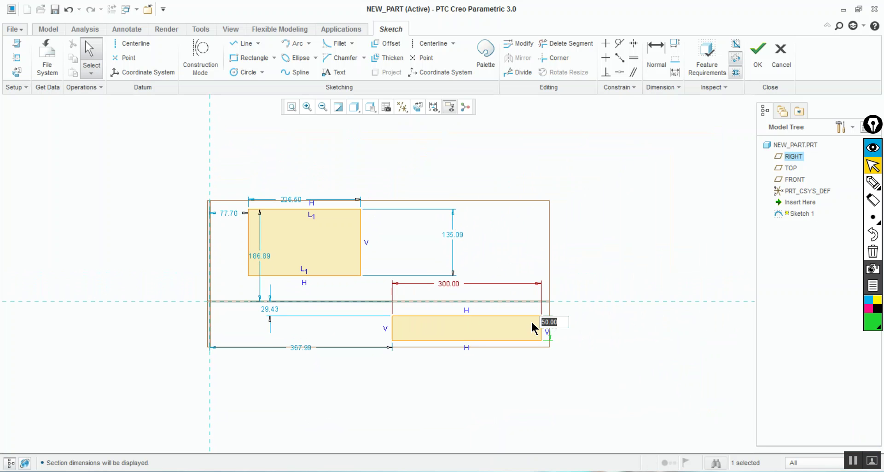
type("150")
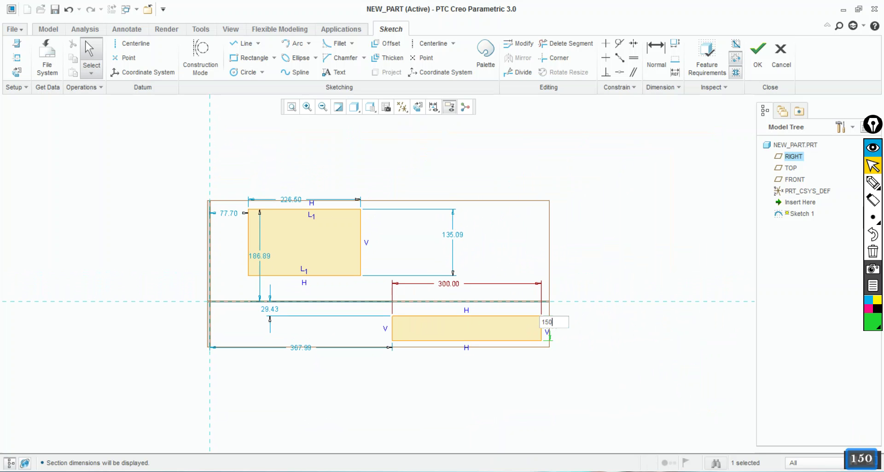
key("Return")
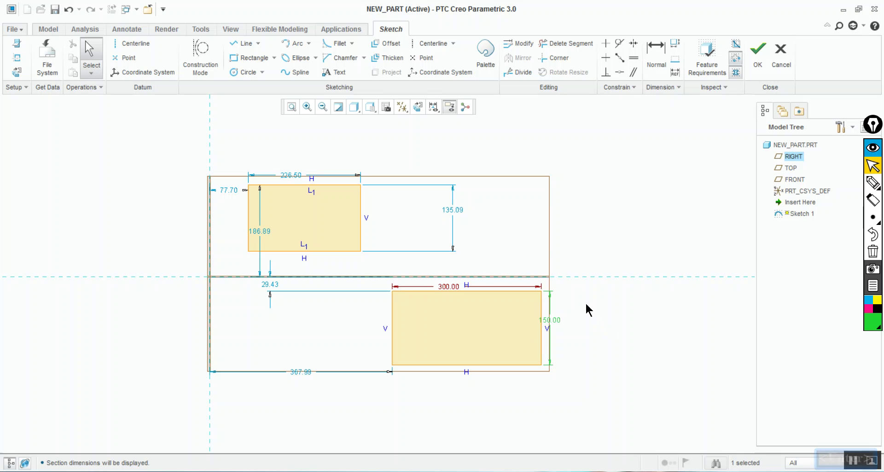
Move the lower rectangle to about 277 from the vertical reference and about 23 below the horizontal one, and hide the datum planes
left_click_drag(489, 297, 463, 309)
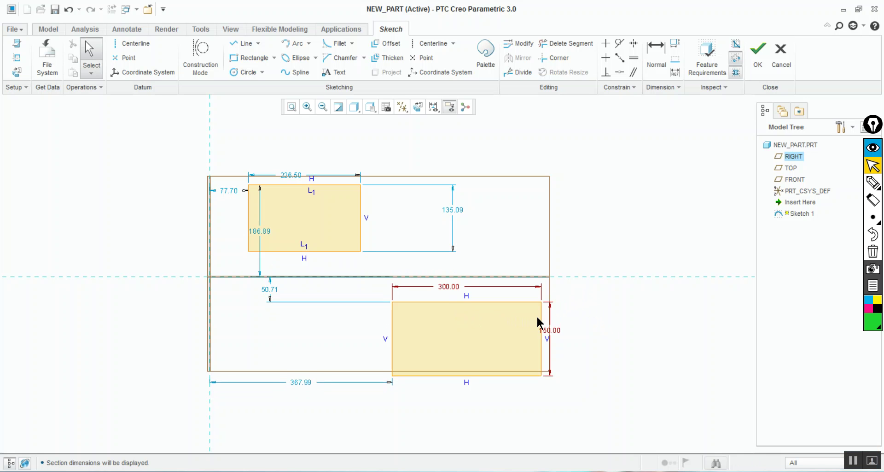
left_click_drag(542, 322, 494, 320)
left_click_drag(544, 336, 517, 330)
mouse_move(438, 300)
left_mouse_down()
mouse_move(440, 322)
mouse_move(449, 291)
left_mouse_up()
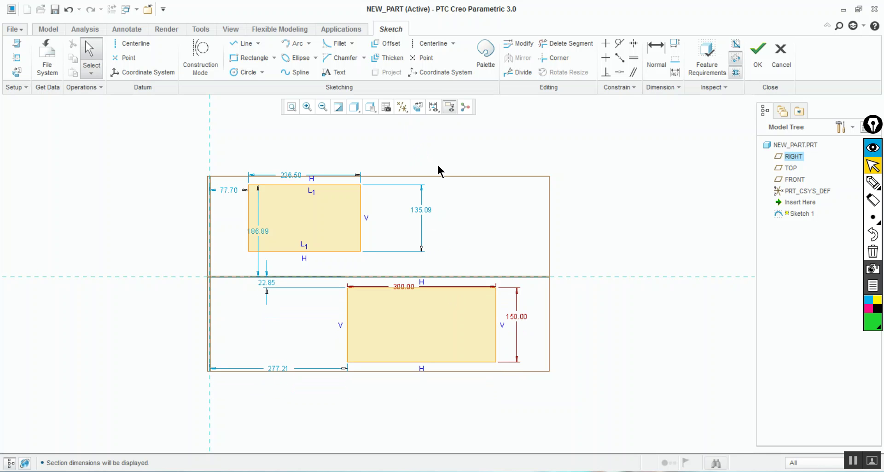
left_click(403, 110)
left_click(378, 171)
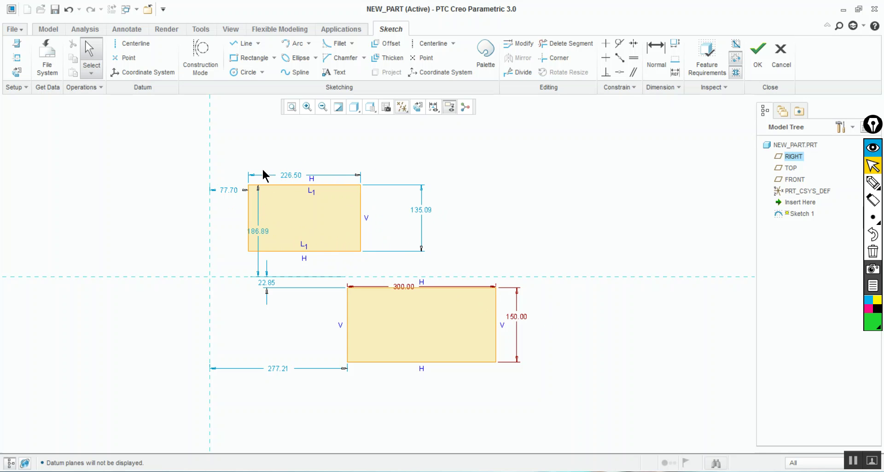
Set the upper rectangle's width to 200 and its height to 150
double_click(290, 175)
type("200")
key("Return")
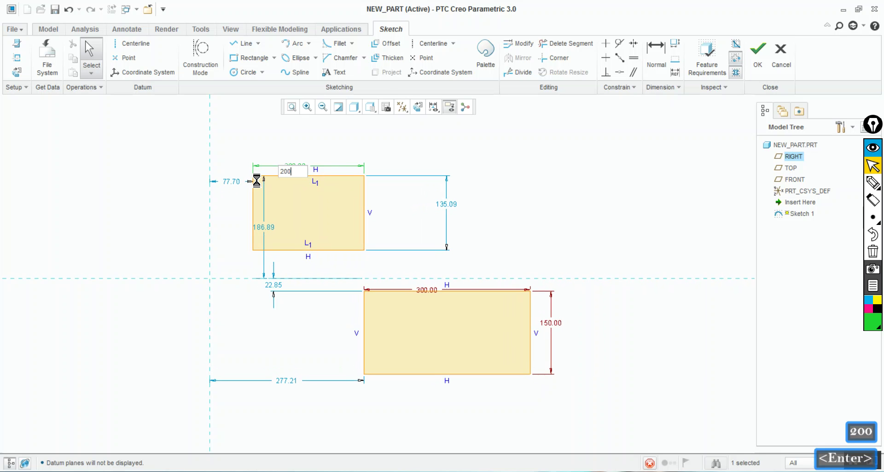
double_click(449, 201)
type("150")
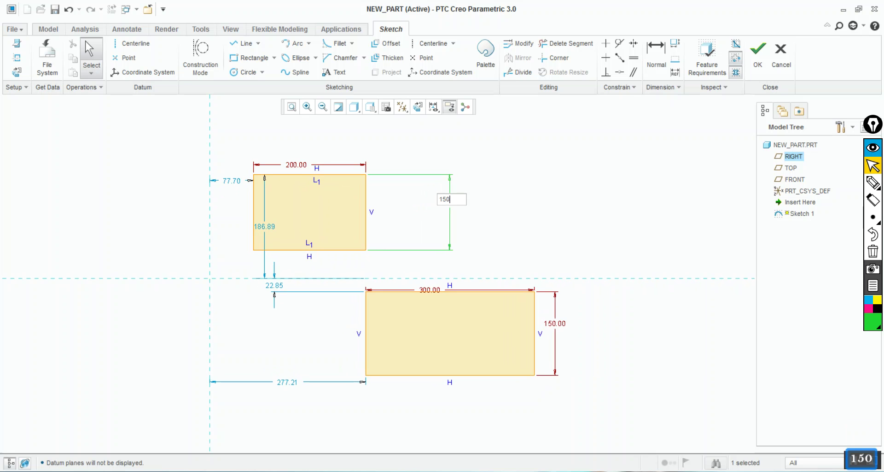
key("Return")
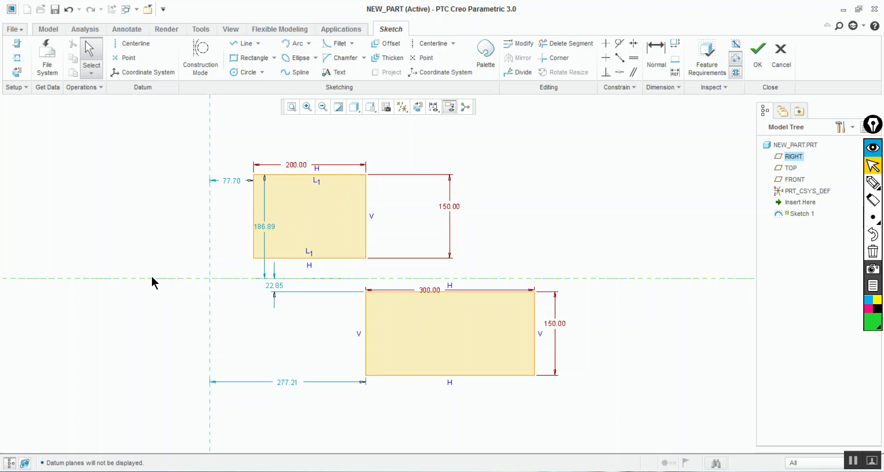
Move the upper rectangle to about 182 and the lower rectangle to about 128 from the vertical reference
left_click_drag(209, 259, 187, 259)
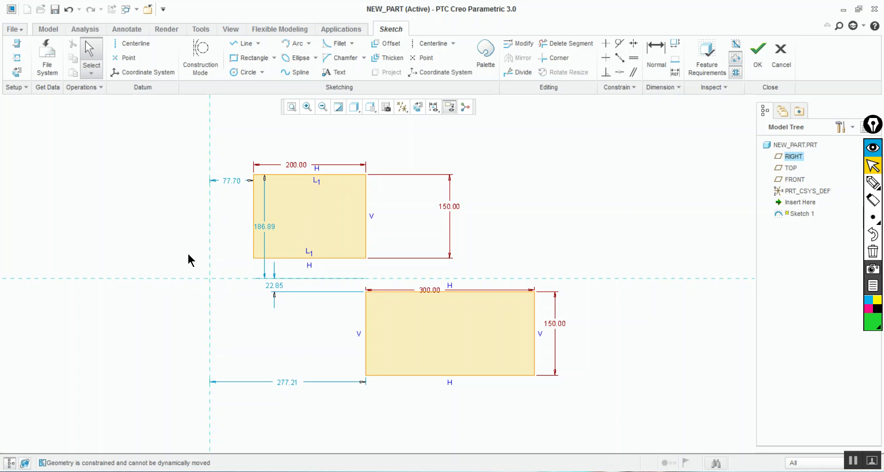
left_click(210, 241)
left_click_drag(255, 210, 313, 193)
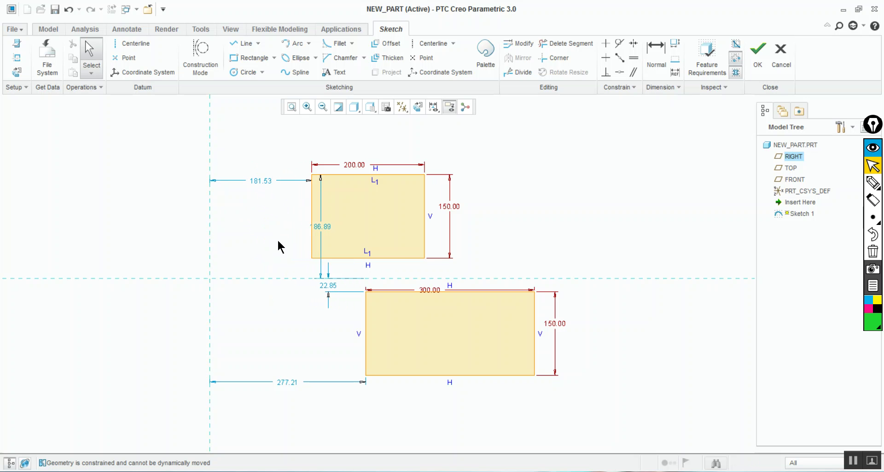
left_click_drag(366, 329, 282, 330)
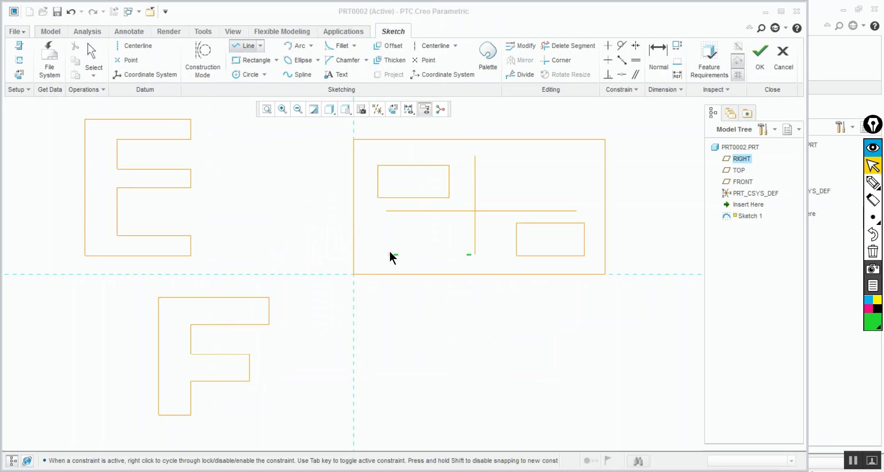
key("ctrl")
key("ctrl+shift")
key("ctrl+shift")
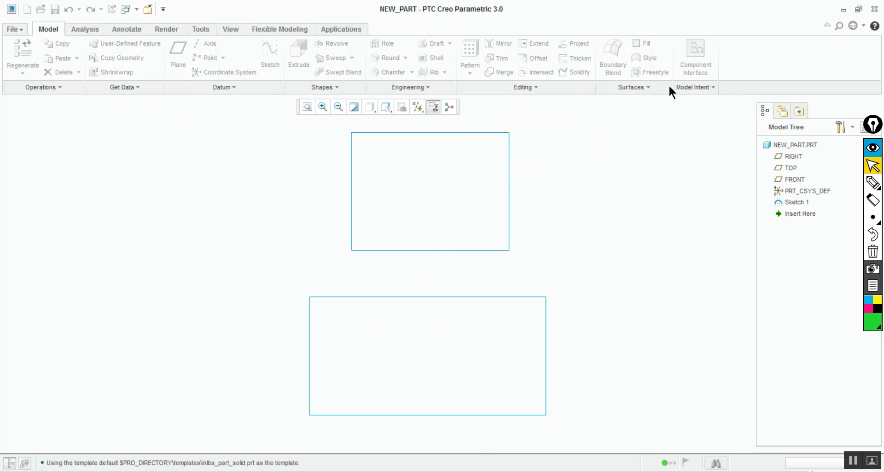
Accept the open sketch in the PRT0002 window and return to the NEW_PART window
key("alt+Tab")
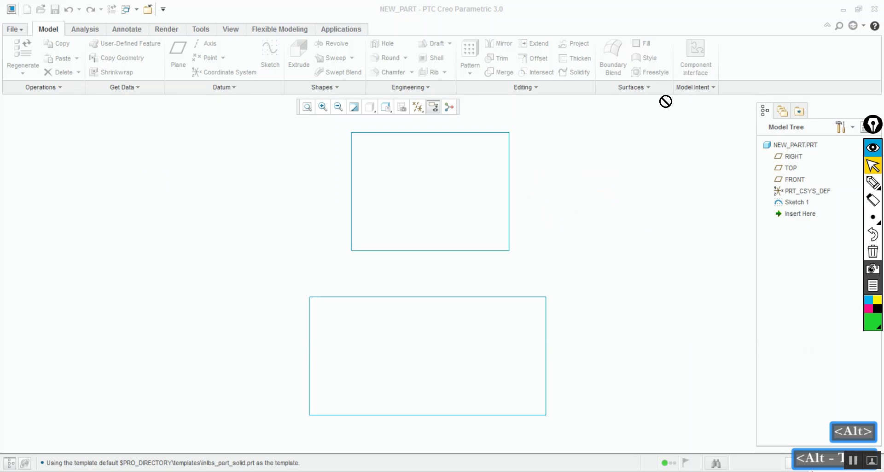
key("alt+Tab")
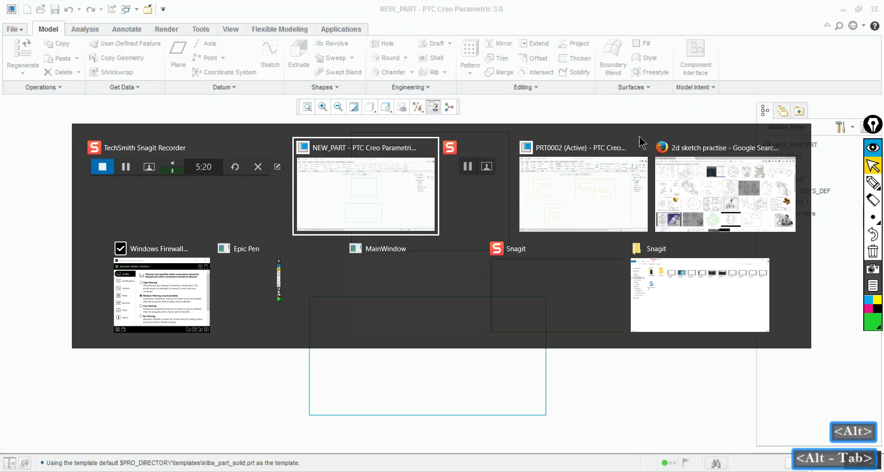
left_click(591, 181)
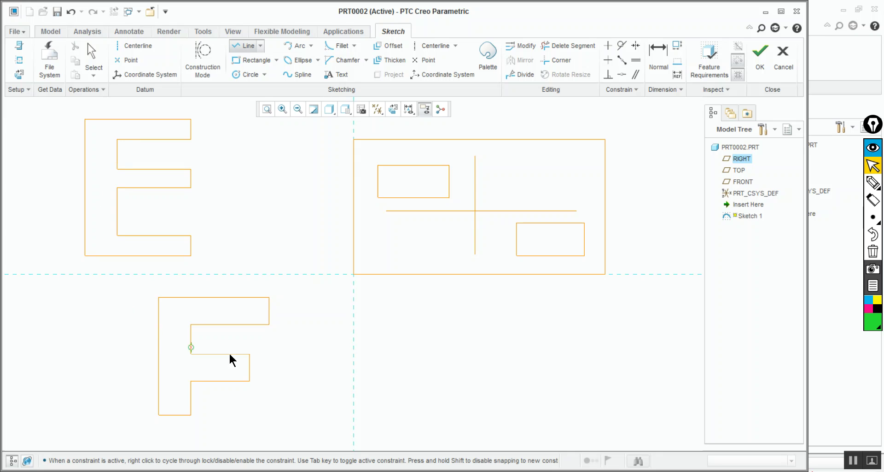
left_click(758, 57)
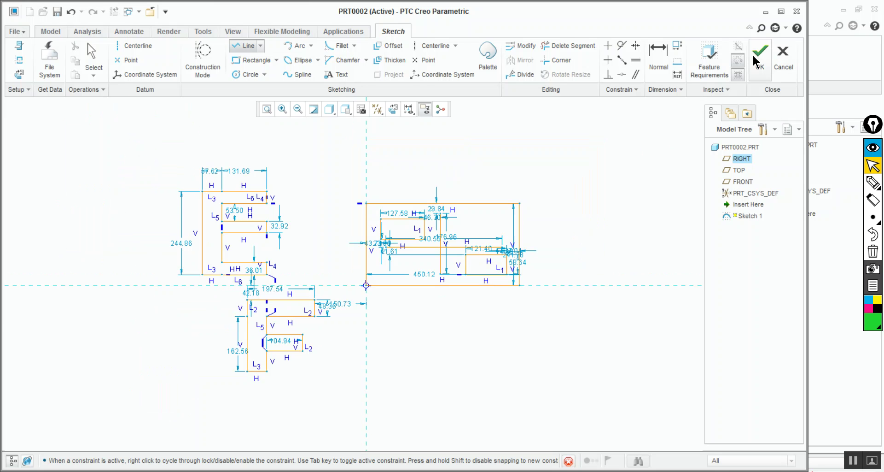
left_click(820, 63)
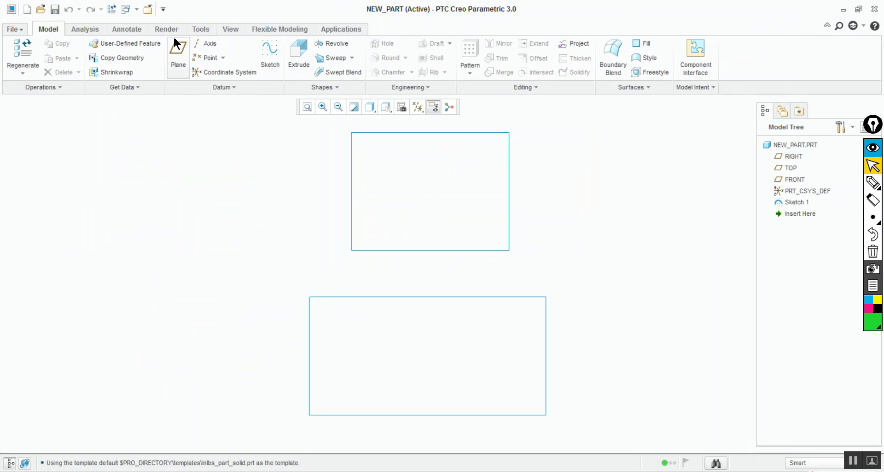
left_click(137, 10)
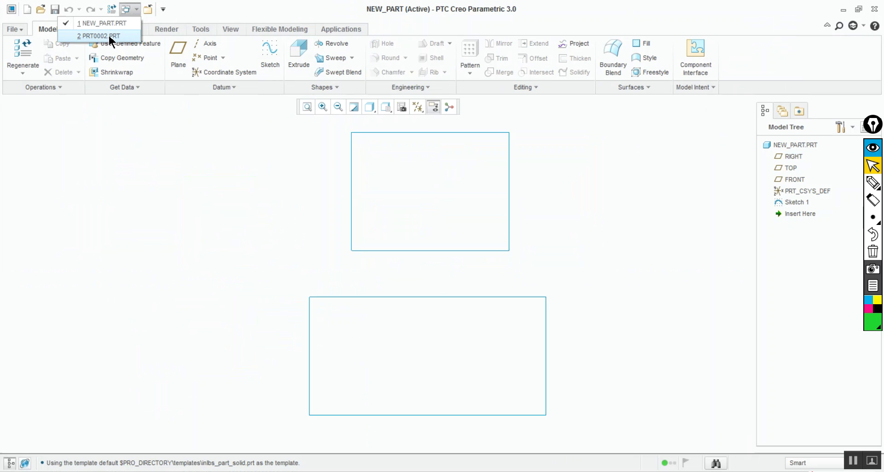
left_click(159, 148)
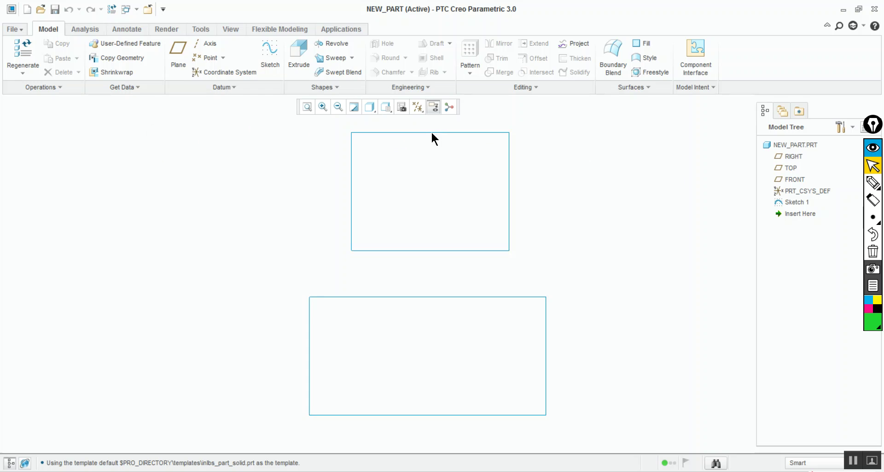
right_click(799, 203)
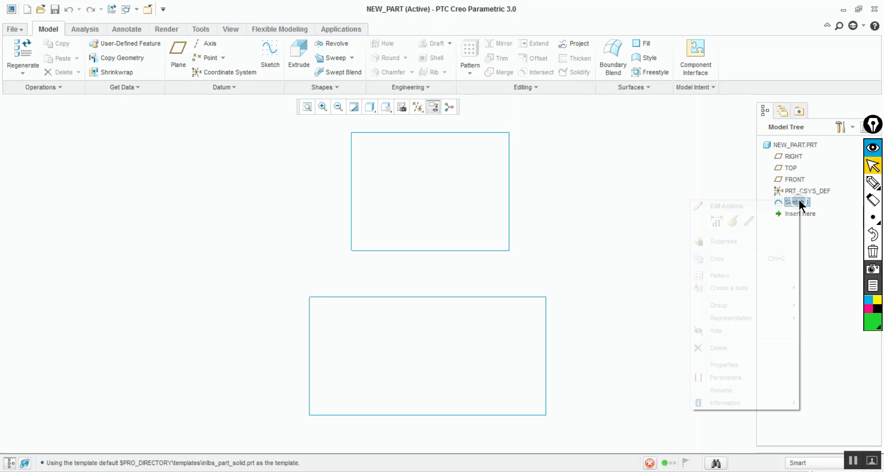
left_click(723, 221)
left_click(693, 198)
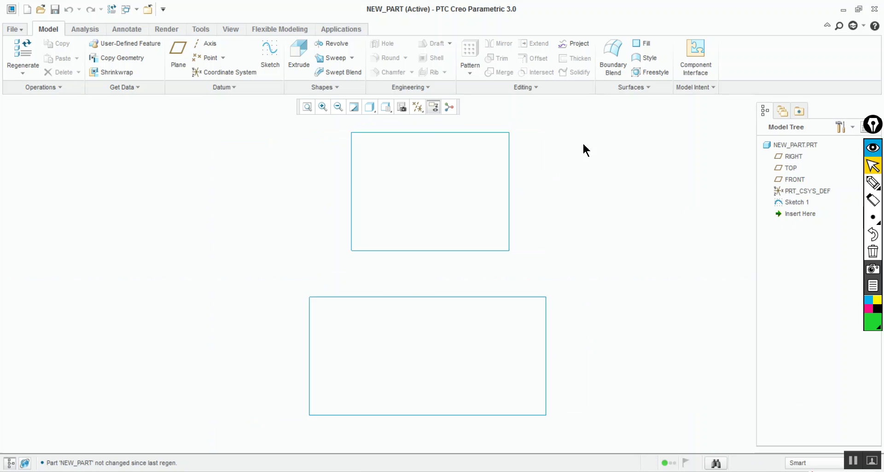
Reopen the definition of Sketch 1 and delete both rectangles with their dimensions
right_click(797, 203)
left_click(730, 224)
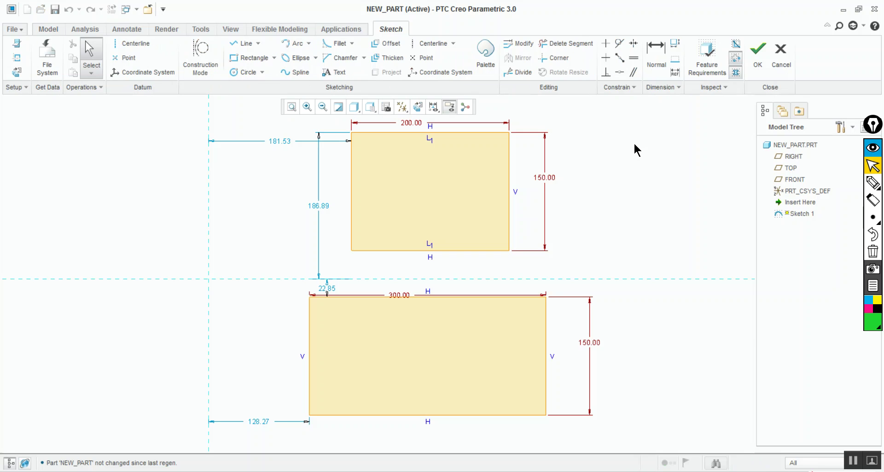
mouse_move(709, 104)
left_mouse_down()
mouse_move(608, 192)
mouse_move(221, 443)
left_mouse_up()
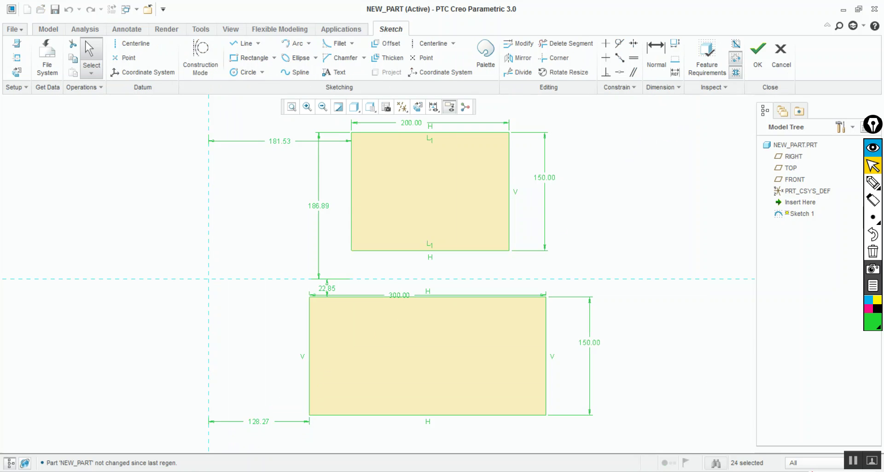
key("Delete")
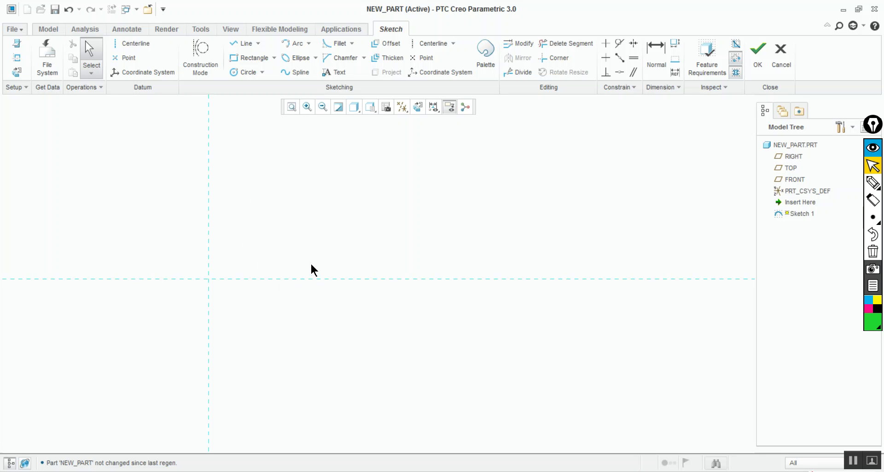
Draw a tall, narrow rectangle of about 32 by 150 with the Rectangle tool in the upper-left quadrant, about 48 above the horizontal reference
mouse_move(282, 231)
middle_mouse_down("shift")
mouse_move(316, 235)
mouse_move(471, 206)
mouse_move(486, 219)
mouse_move(450, 236)
middle_mouse_up("shift")
left_click_drag(150, 125, 128, 246)
left_click_drag(147, 129, 212, 147)
left_click_drag(220, 192, 220, 192)
left_click_drag(205, 248, 205, 248)
left_click(252, 58)
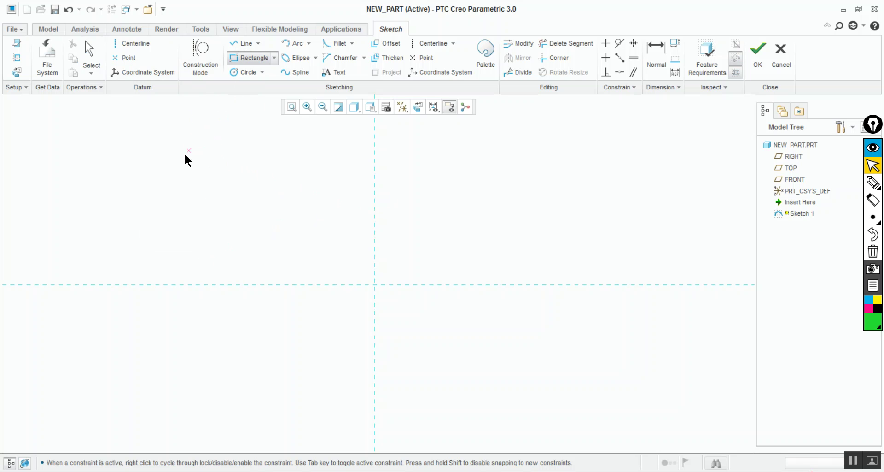
left_click(128, 127)
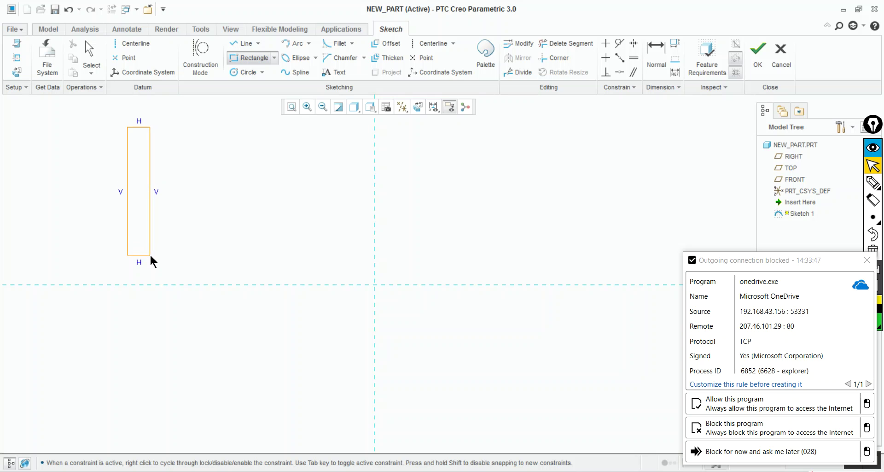
key("ctrl")
key("ctrl+shift")
key("ctrl+shift")
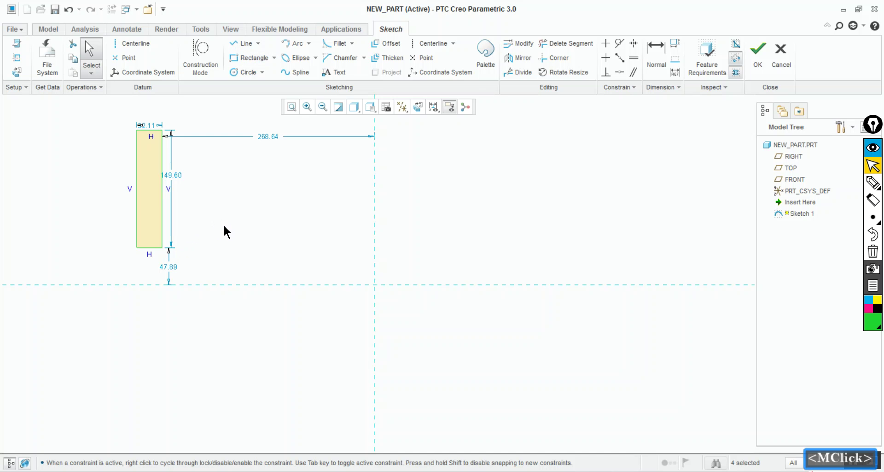
key("ctrl+shift+z")
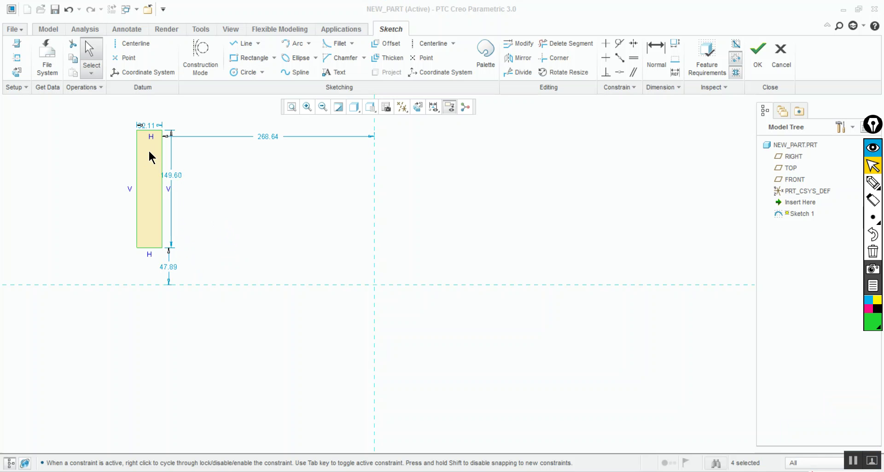
Add three equal rectangles of about 80 by 27 along the tall rectangle's right edge, at its top, middle and bottom, forming a letter E
left_click(233, 59)
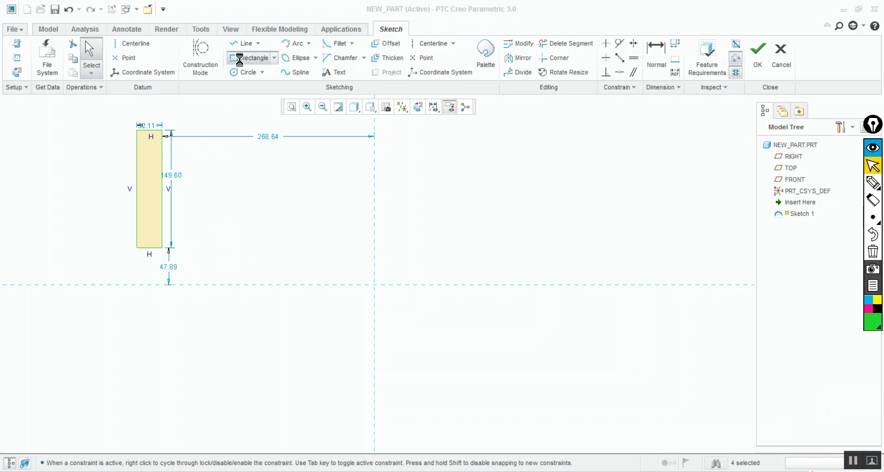
left_click(162, 130)
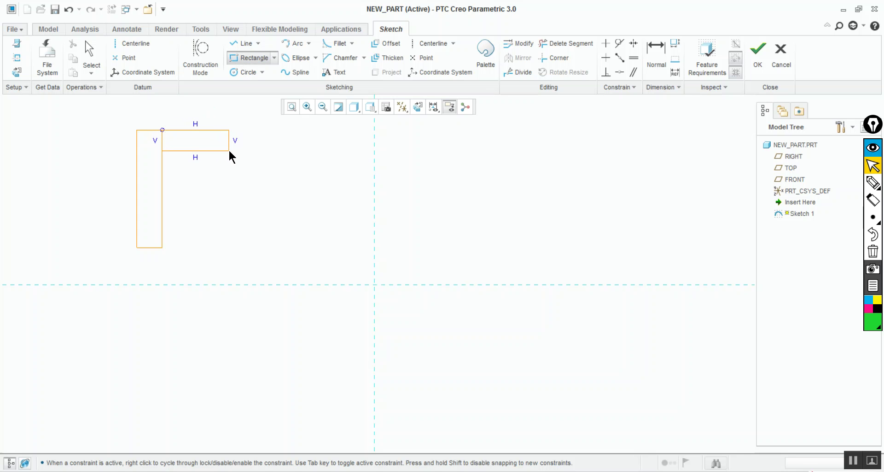
left_click(225, 151)
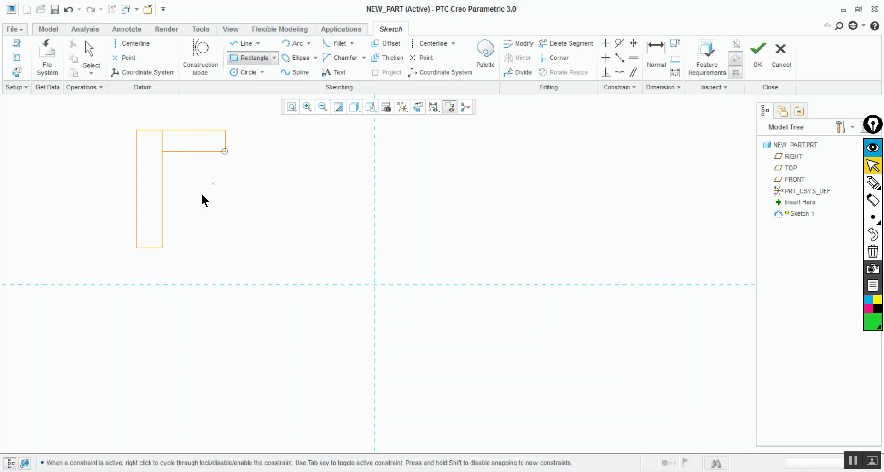
left_click(163, 173)
left_click(225, 196)
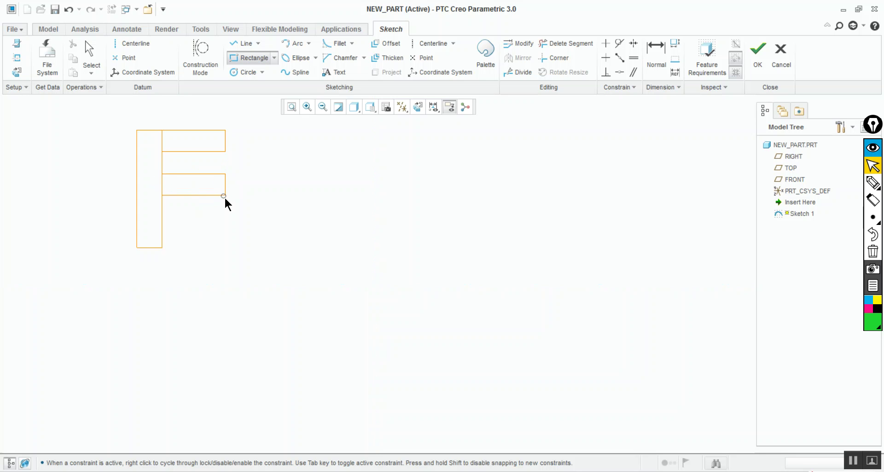
left_click(163, 248)
left_click(225, 228)
left_click(88, 50)
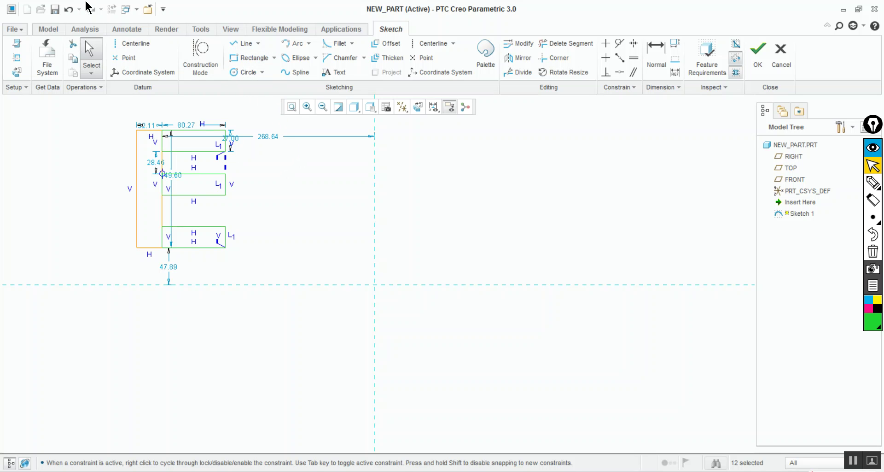
mouse_move(265, 171)
middle_mouse_down("shift")
mouse_move(283, 194)
mouse_move(361, 241)
mouse_move(375, 231)
mouse_move(373, 304)
middle_mouse_up("shift")
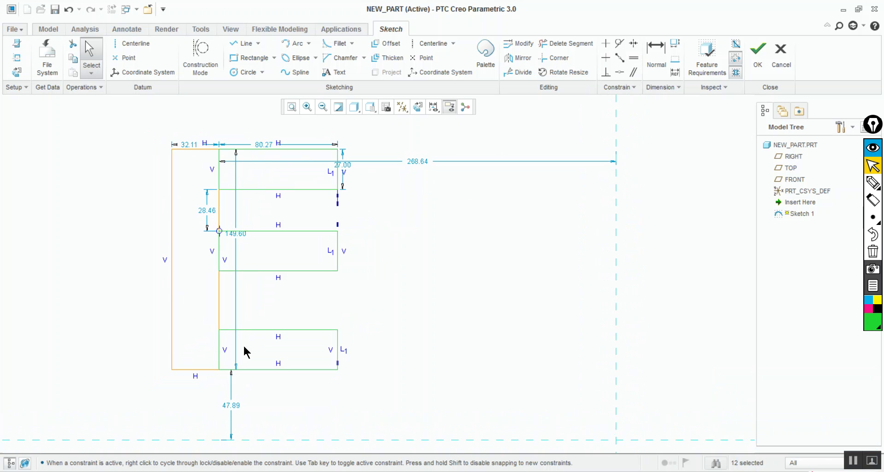
Hide the sketch dimensions and delete the left edges of the three arm rectangles that overlap the tall rectangle's right edge
left_click(433, 107)
left_click(407, 133)
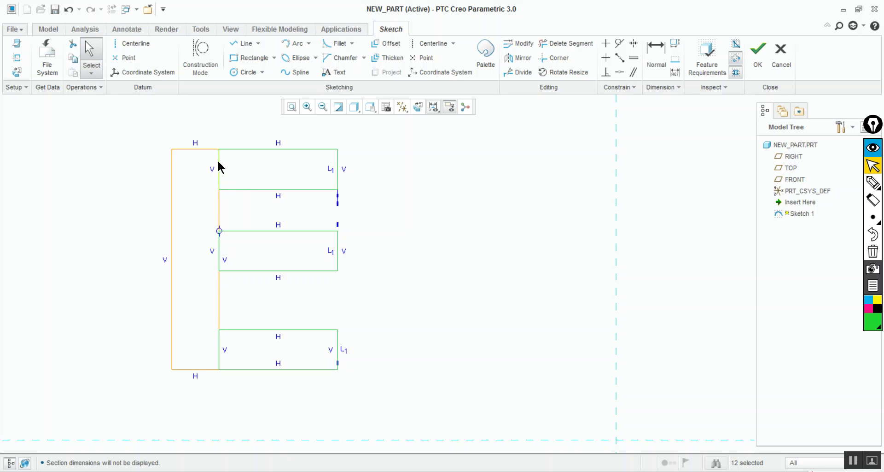
left_click(217, 184)
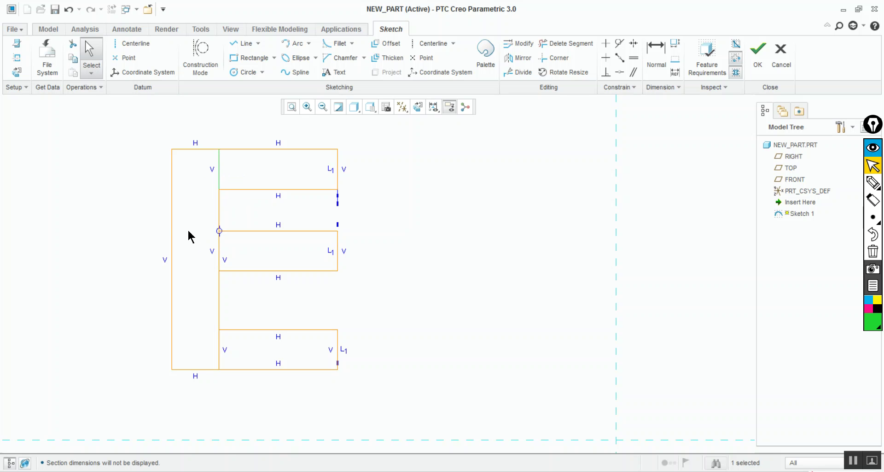
key("Delete")
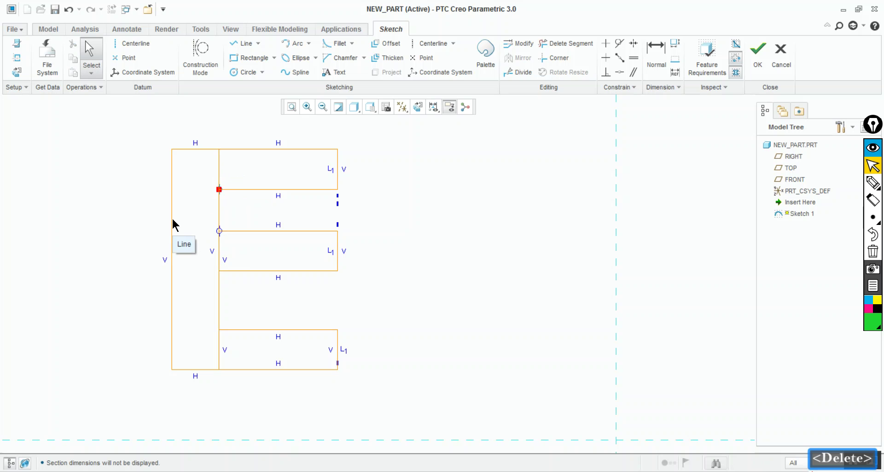
left_click(220, 248)
key("Delete")
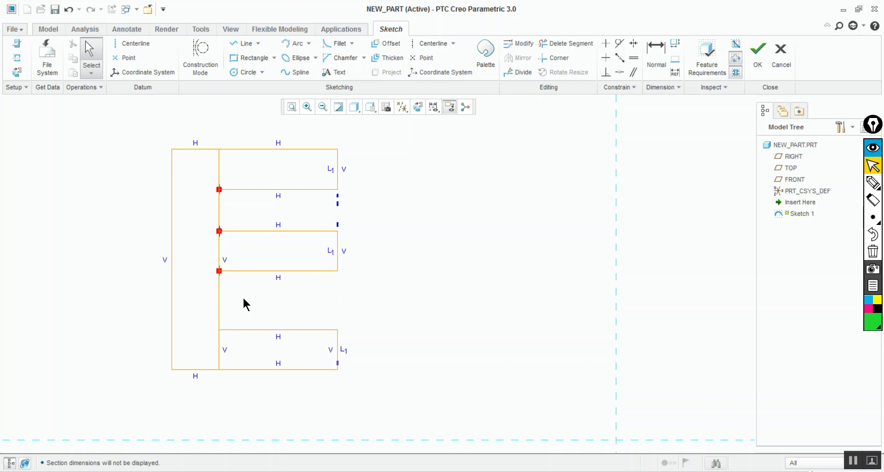
left_click(220, 350)
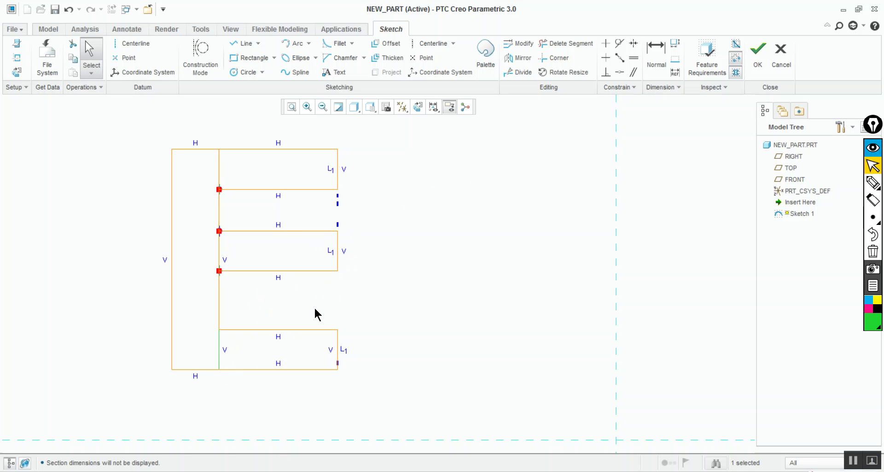
key("Delete")
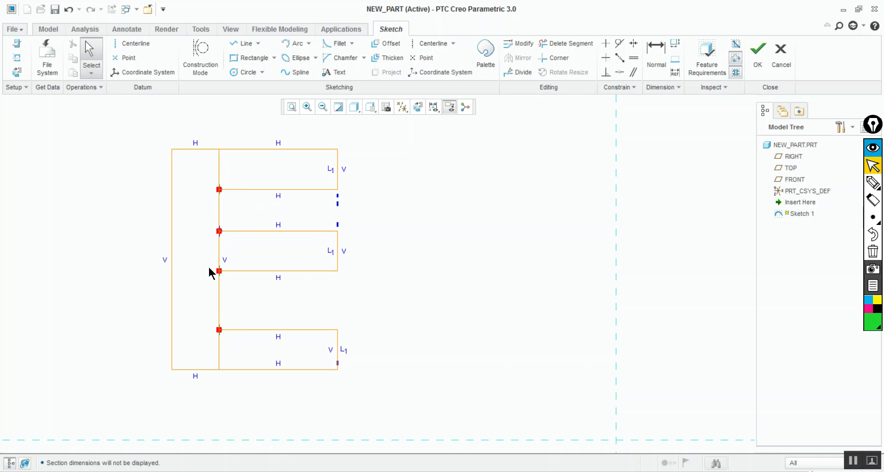
Delete the tall rectangle's full right edge and redraw it as one vertical line between the outline's upper and lower edges
left_click(220, 353)
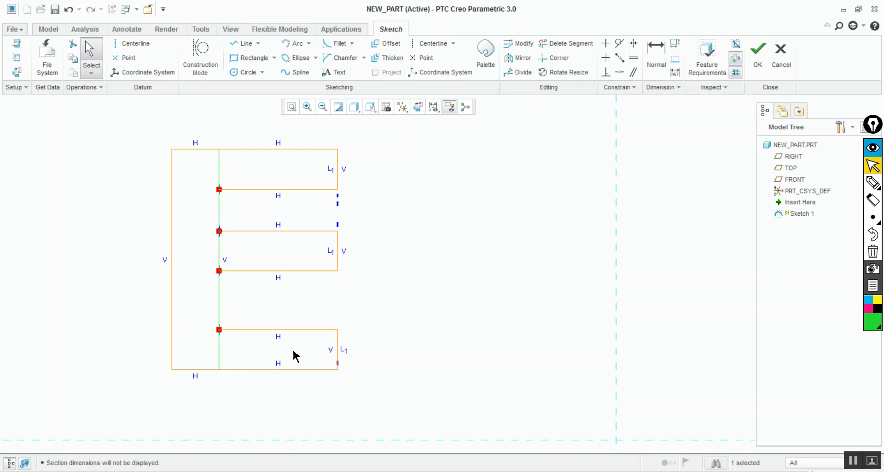
key("Delete")
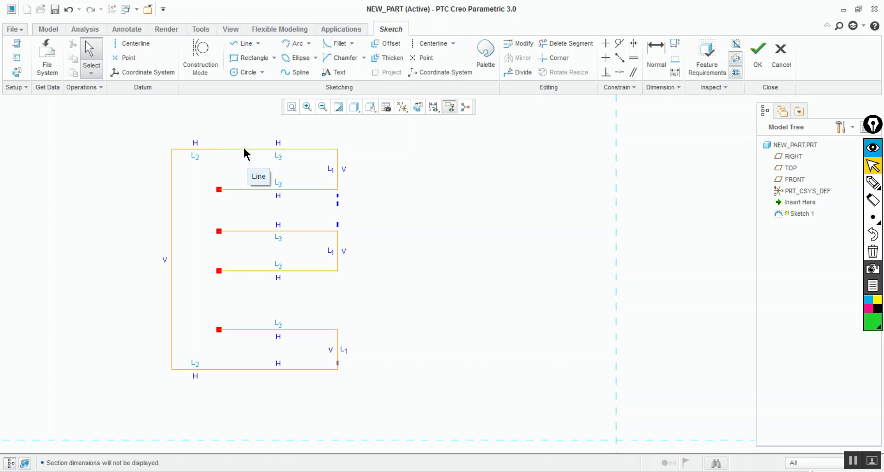
left_click(243, 44)
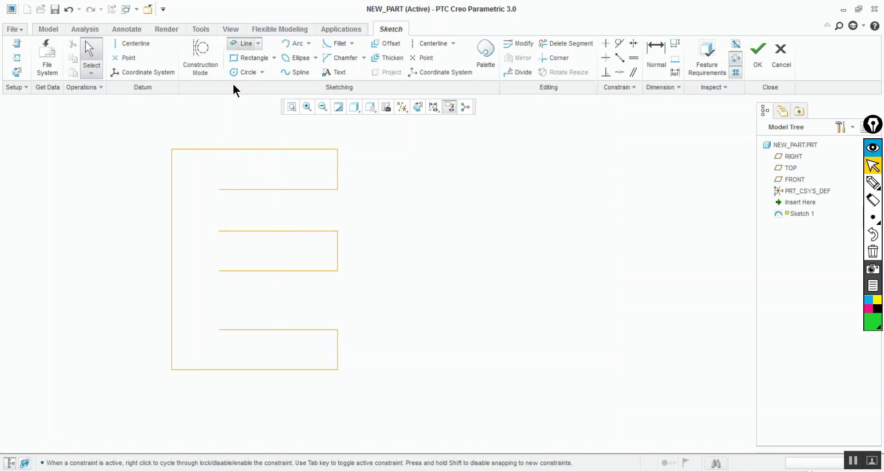
left_click(219, 148)
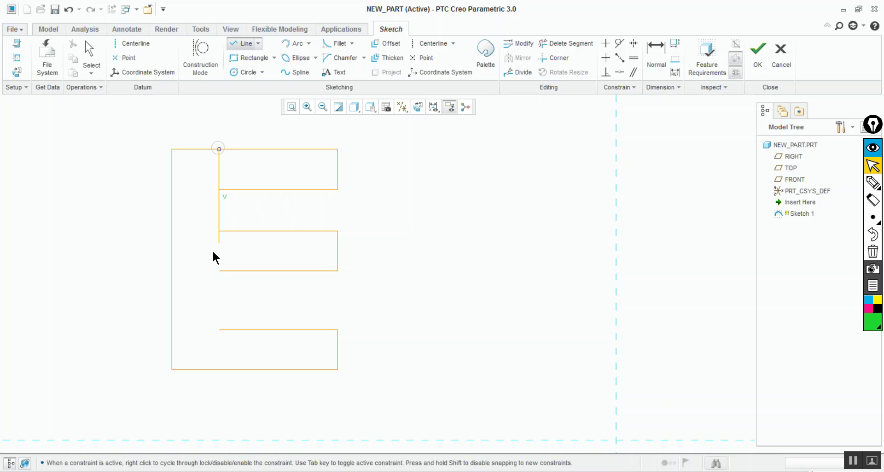
left_click(219, 368)
left_click(92, 46)
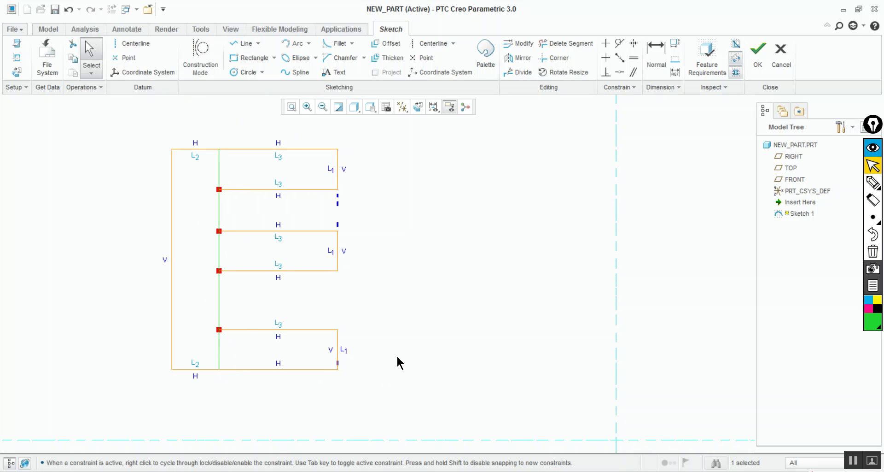
left_click(525, 205)
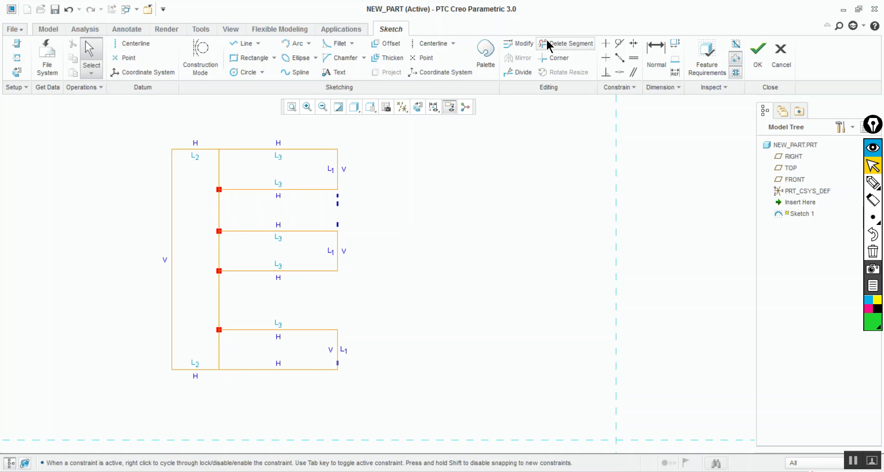
key("ctrl+F2")
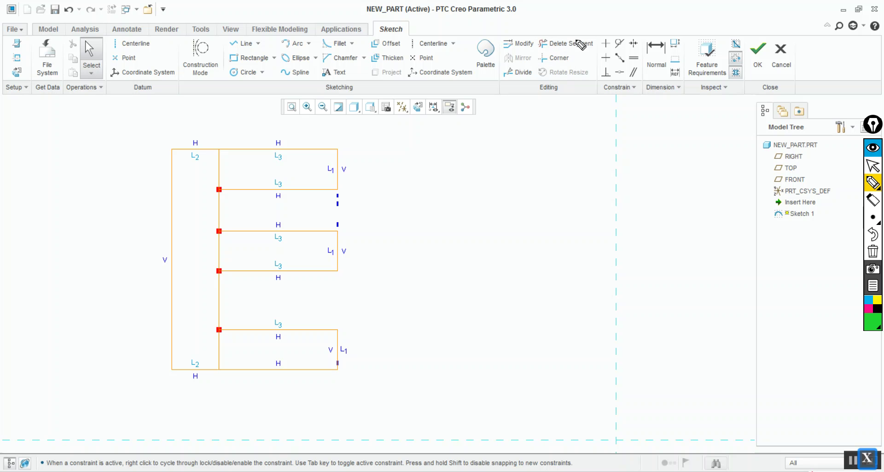
mouse_move(601, 32)
left_mouse_down()
mouse_move(537, 30)
mouse_move(533, 46)
mouse_move(537, 54)
mouse_move(594, 53)
mouse_move(601, 30)
left_mouse_up()
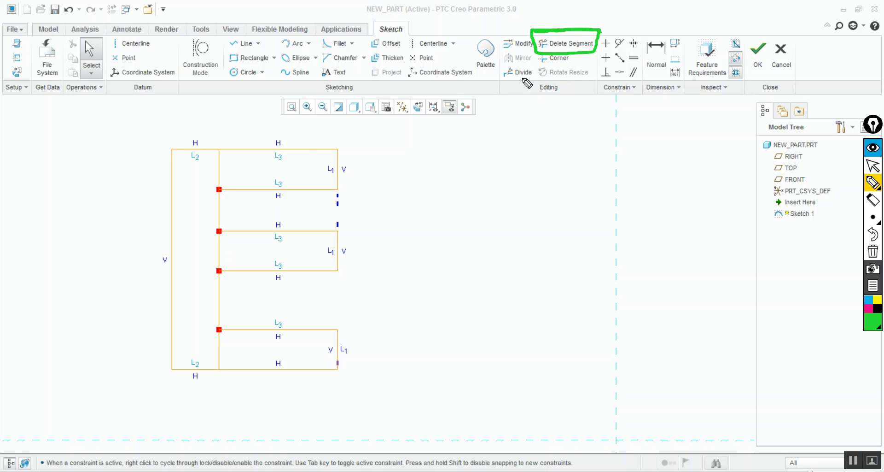
mouse_move(540, 59)
left_mouse_down()
mouse_move(237, 175)
mouse_move(252, 165)
left_mouse_up()
mouse_move(536, 56)
left_mouse_down()
mouse_move(225, 256)
mouse_move(235, 258)
left_mouse_up()
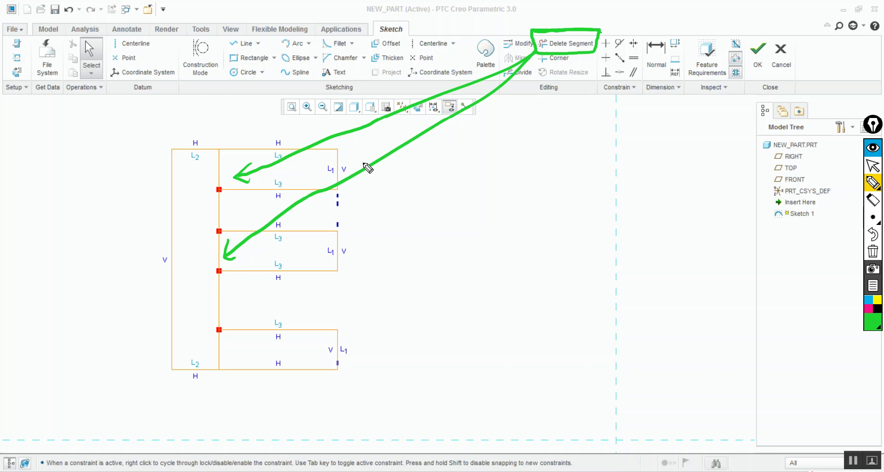
left_click_drag(532, 52, 445, 146)
mouse_move(380, 199)
left_mouse_down()
mouse_move(228, 361)
mouse_move(225, 350)
left_mouse_up()
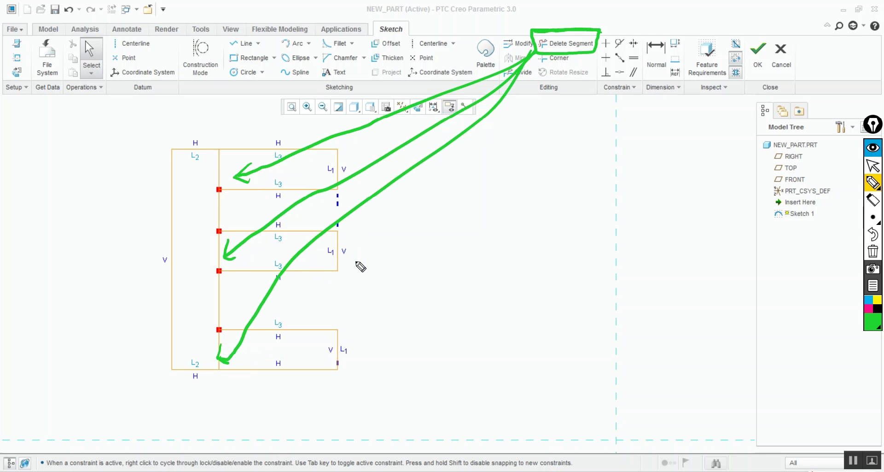
key("shift+c")
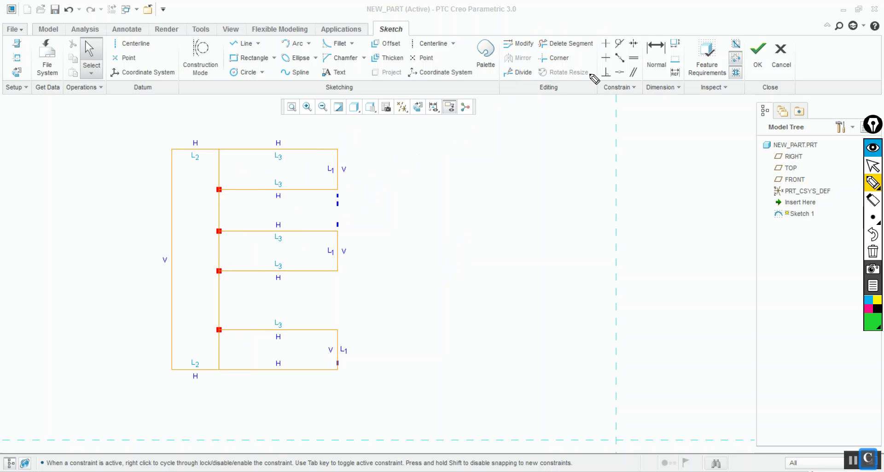
key("shift+z")
Trim the three pieces of the inner vertical line where the arms meet the stem with Delete Segment, leaving one E outline
left_click(565, 43)
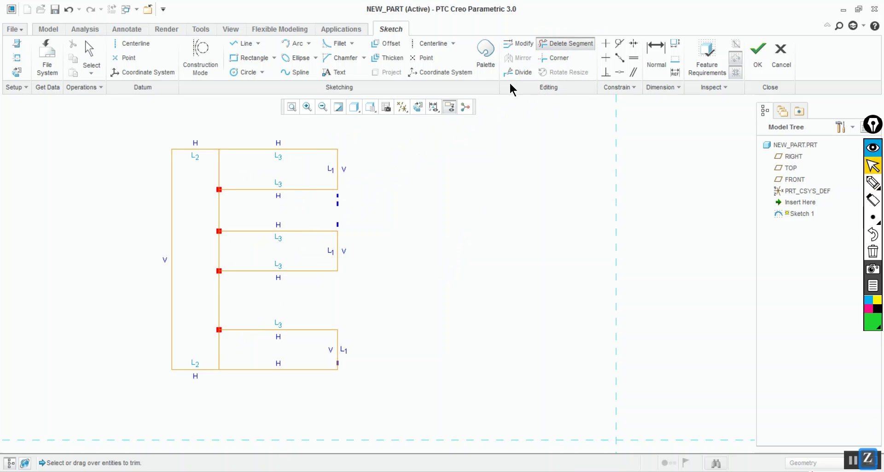
left_click_drag(251, 170, 215, 175)
left_click_drag(246, 243, 205, 252)
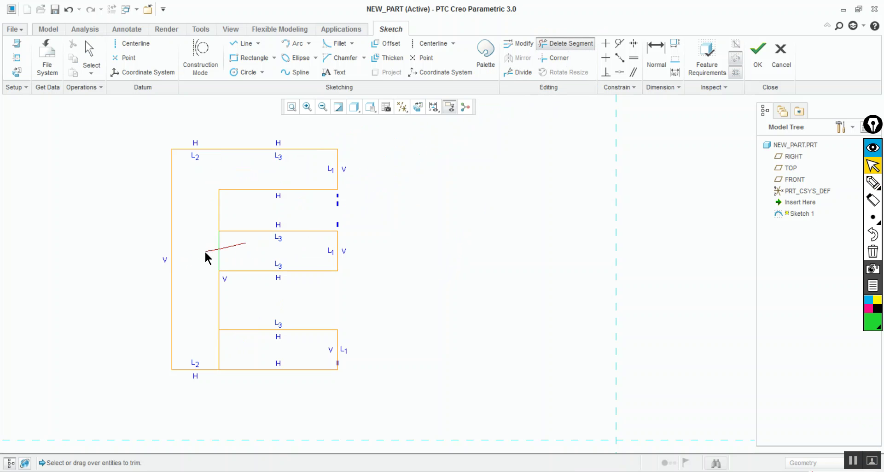
left_click_drag(249, 346, 204, 362)
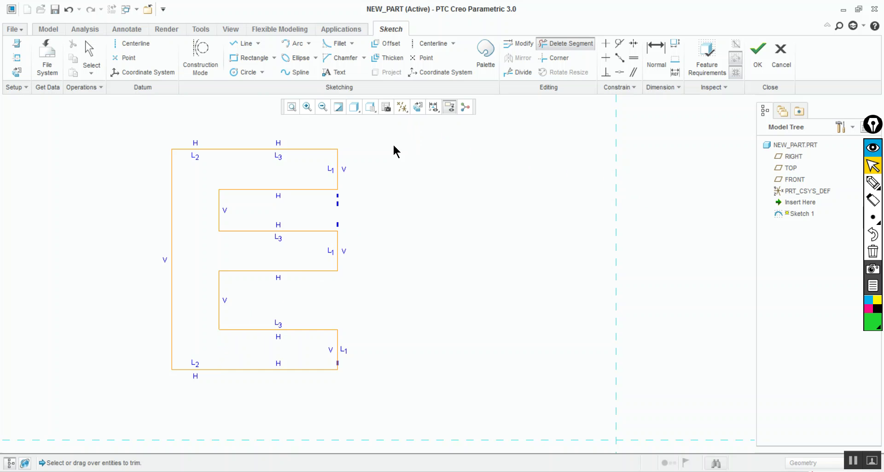
left_click(93, 50)
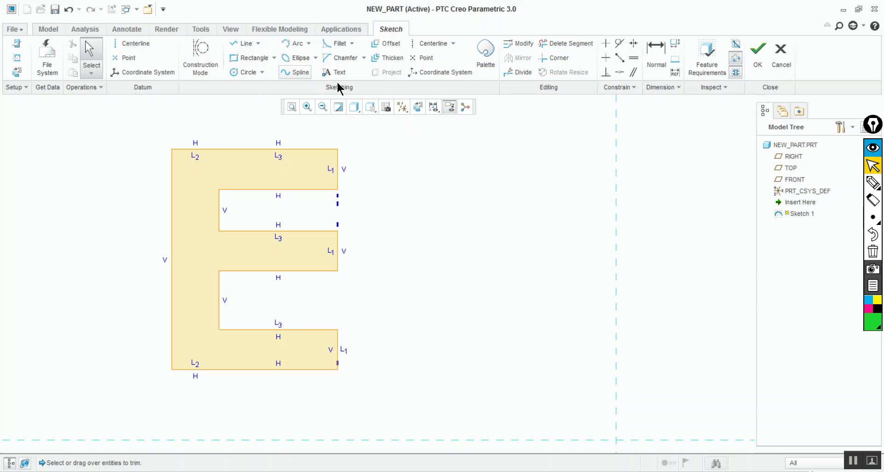
Display the sketch dimensions again and set the width of the E's vertical stem to 30
left_click(433, 108)
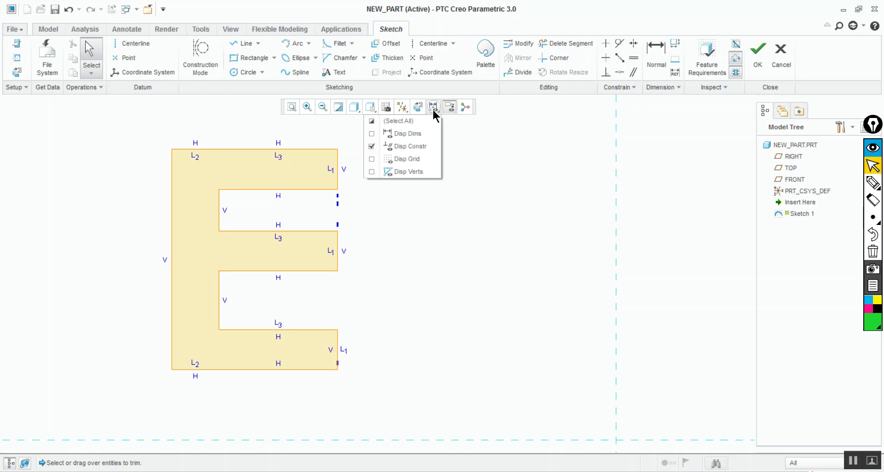
left_click(406, 135)
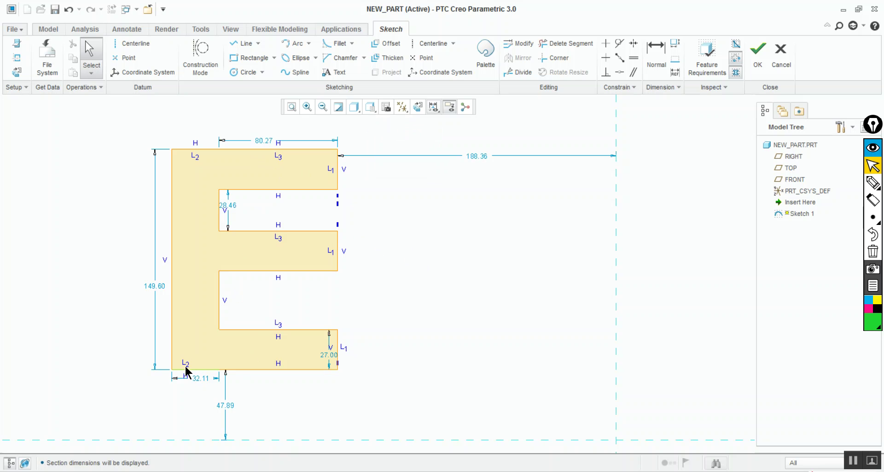
double_click(199, 376)
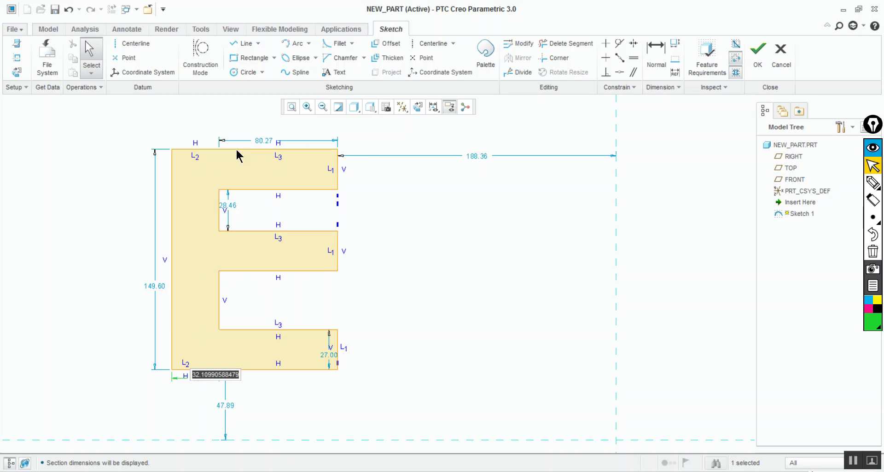
type("30")
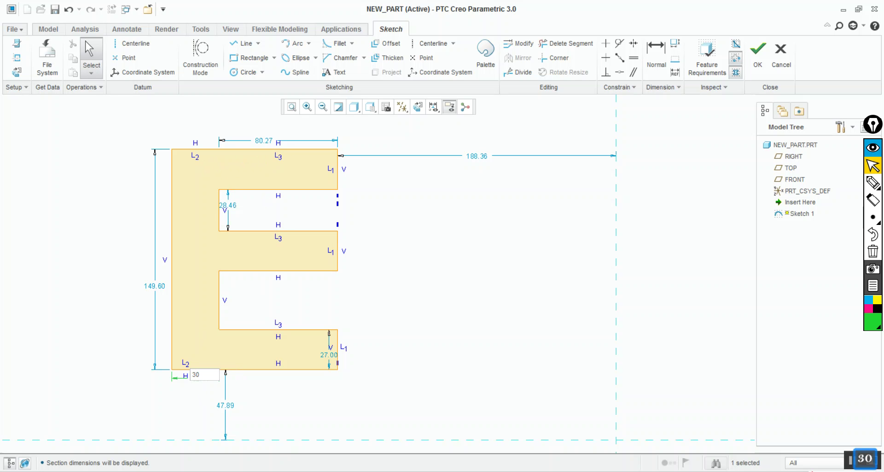
key("Return")
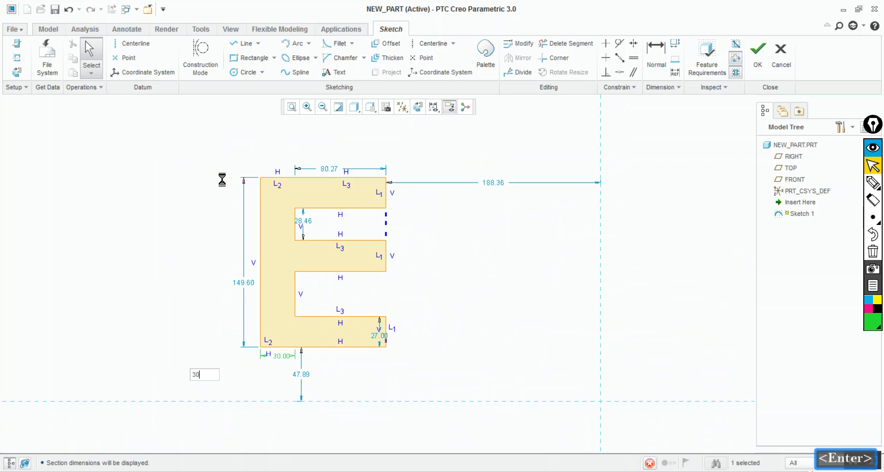
Set the length of the E's arms to 60 and their thickness to 30
double_click(282, 159)
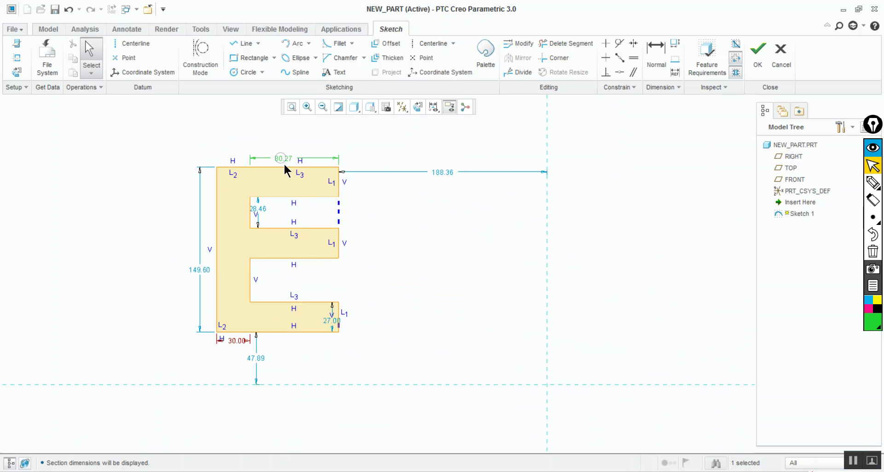
type("60")
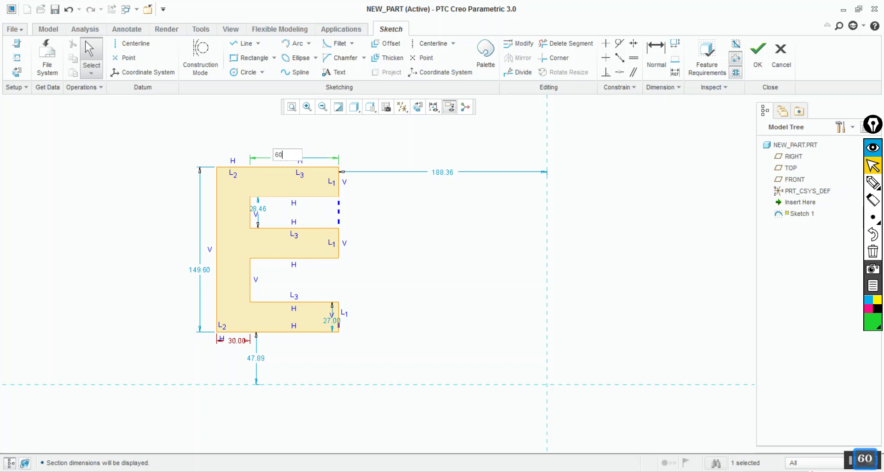
key("Return")
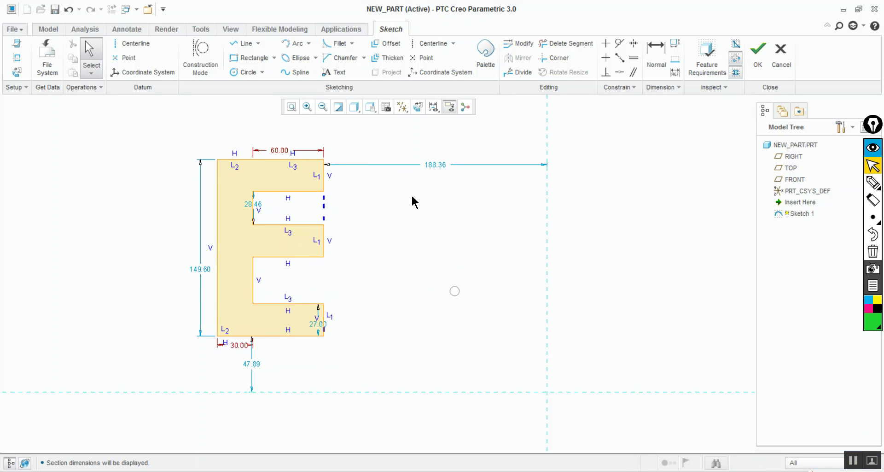
double_click(317, 324)
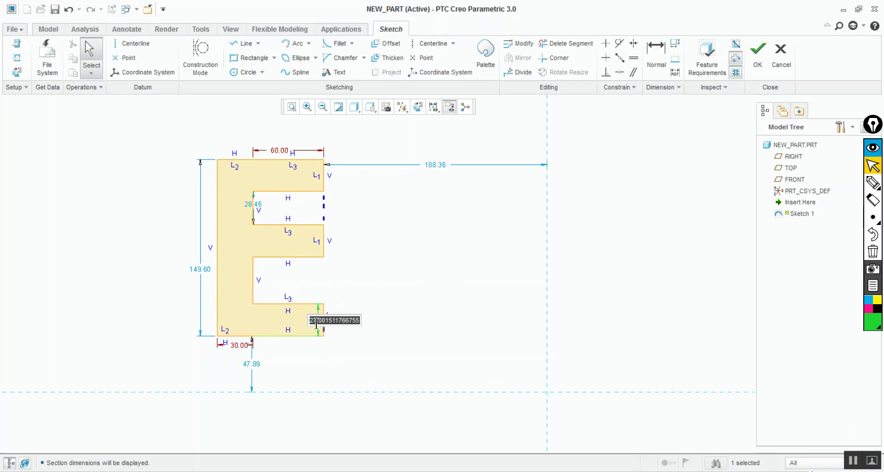
type("30")
key("Return")
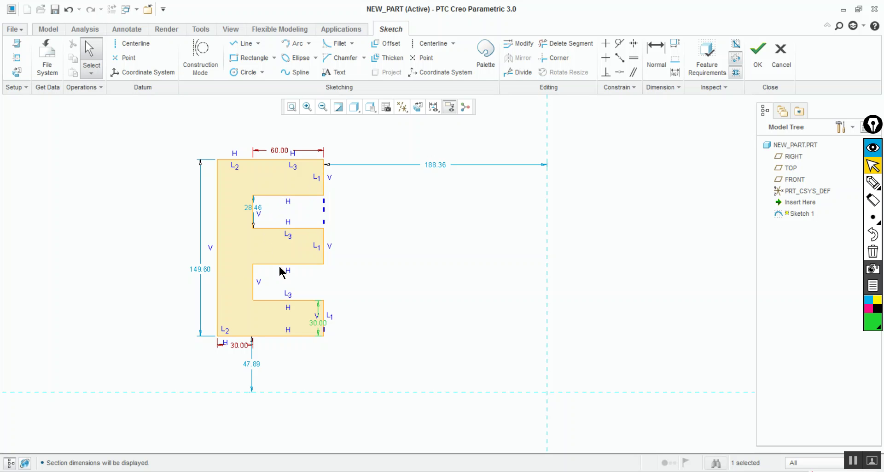
Set the E's overall height to 150 and the gap between its upper and middle arms to 30
double_click(201, 269)
type("150")
key("Return")
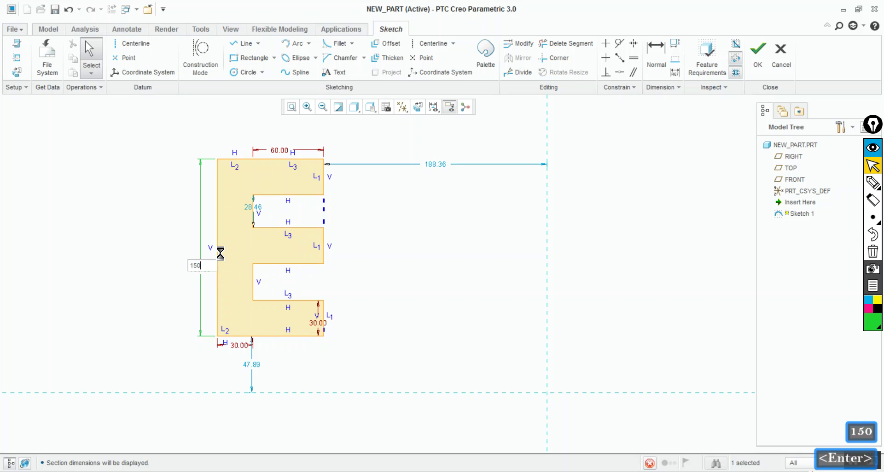
left_click(396, 283)
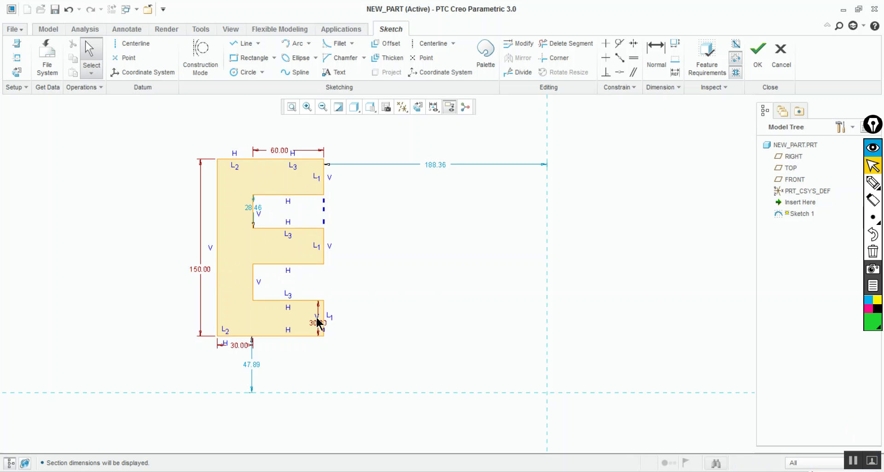
double_click(253, 207)
type("30")
key("Return")
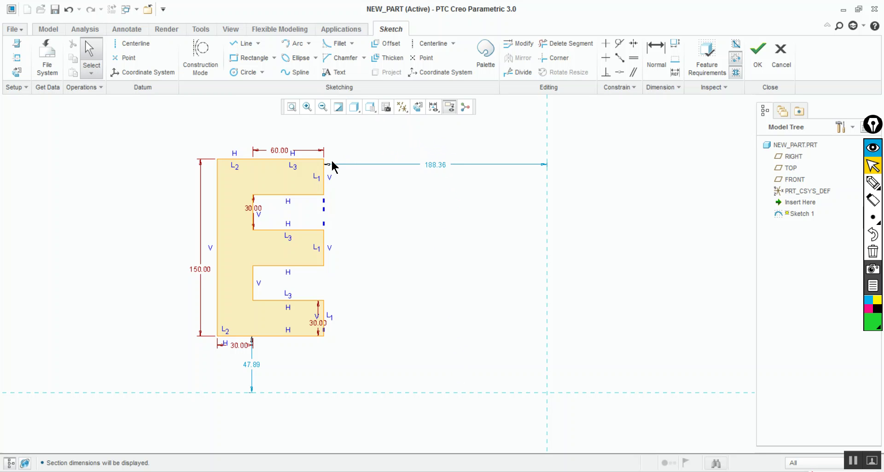
Abandon the new rectangle above the E and delete the whole E outline from the sketch
left_click(242, 60)
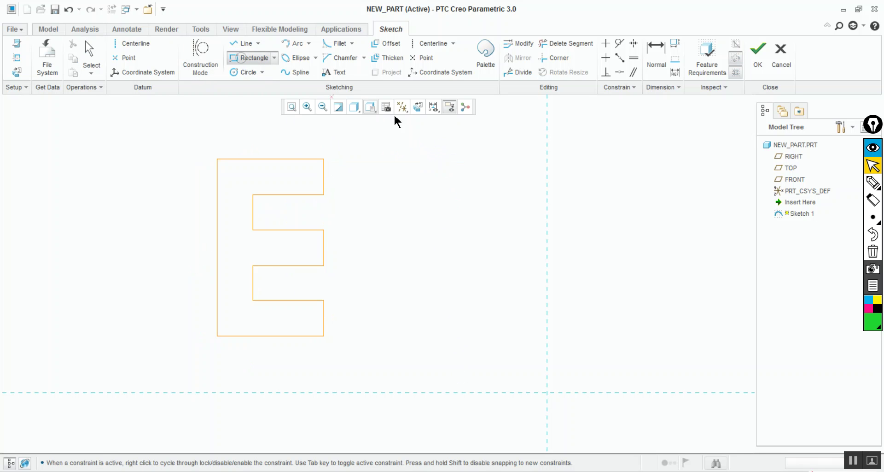
left_click(576, 149)
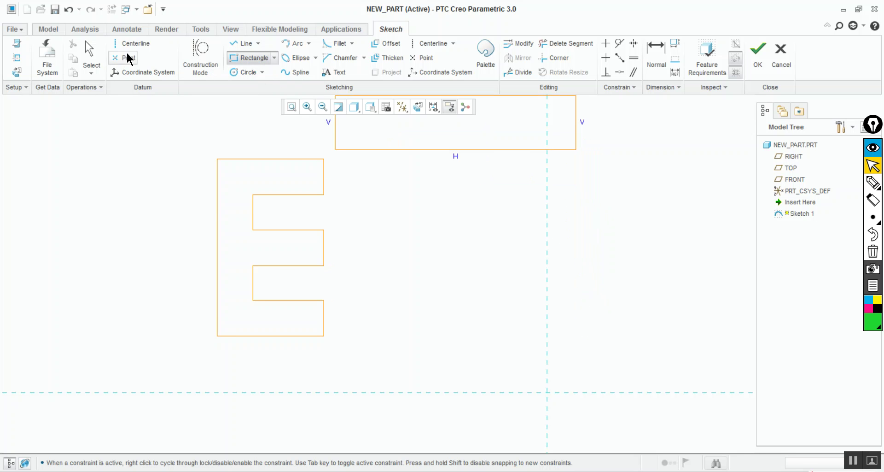
left_click(92, 52)
left_click_drag(182, 122, 417, 433)
key("Delete")
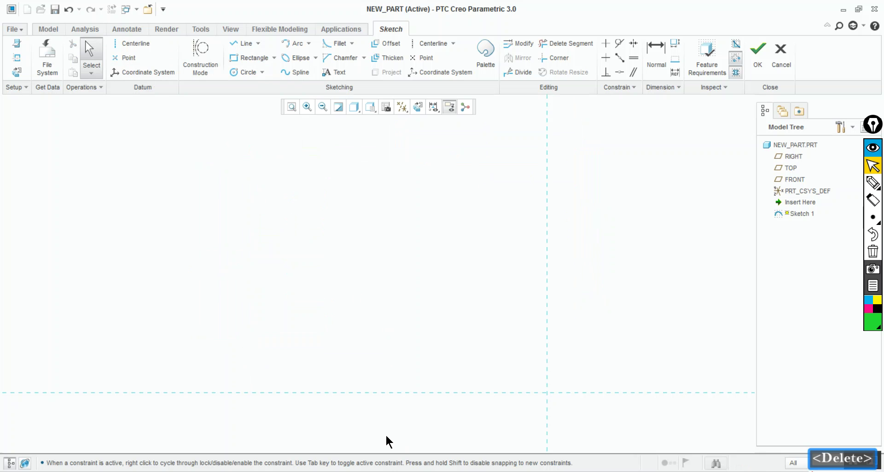
Sketch a tall rectangle about 26 wide and 187 high as the stem of a letter F
left_click(249, 58)
left_click(304, 146)
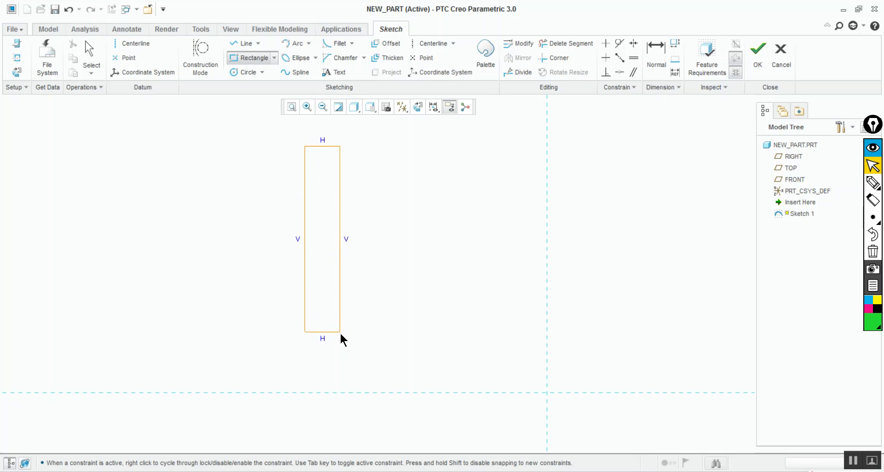
left_click(336, 365)
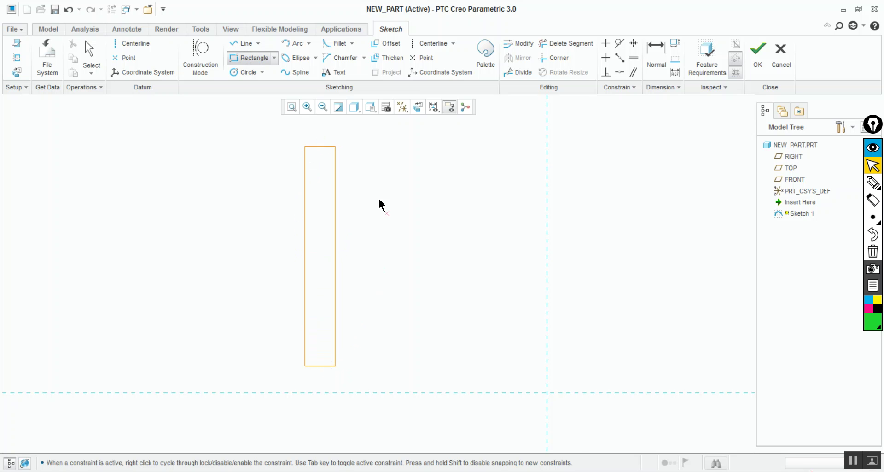
Sketch the F's two arms as rectangles off the stem: the upper about 82 long and stem-thick, the middle about 68 by 21
left_click(335, 146)
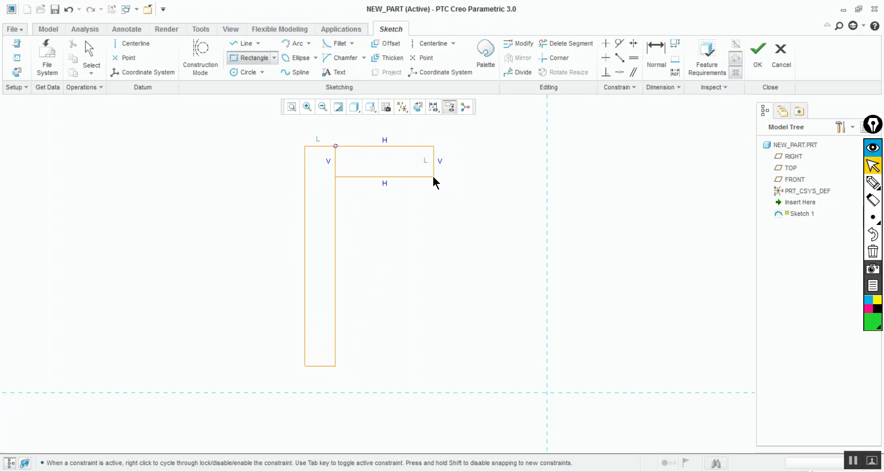
left_click(432, 177)
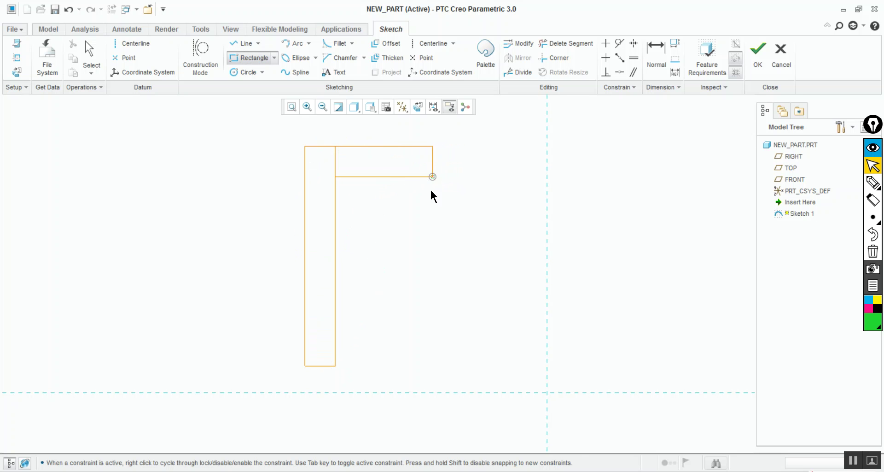
left_click(336, 231)
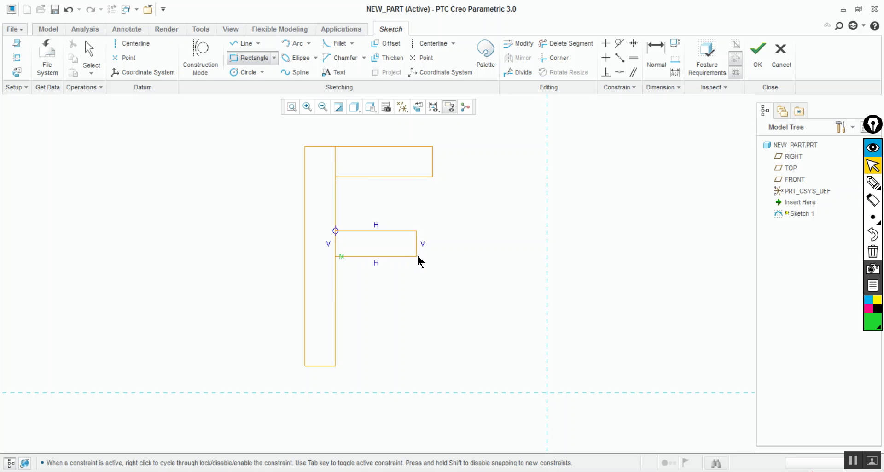
left_click(416, 256)
Trim the two inner vertical pieces where the arms meet the stem with Delete Segment, leaving one F outline
left_click(568, 45)
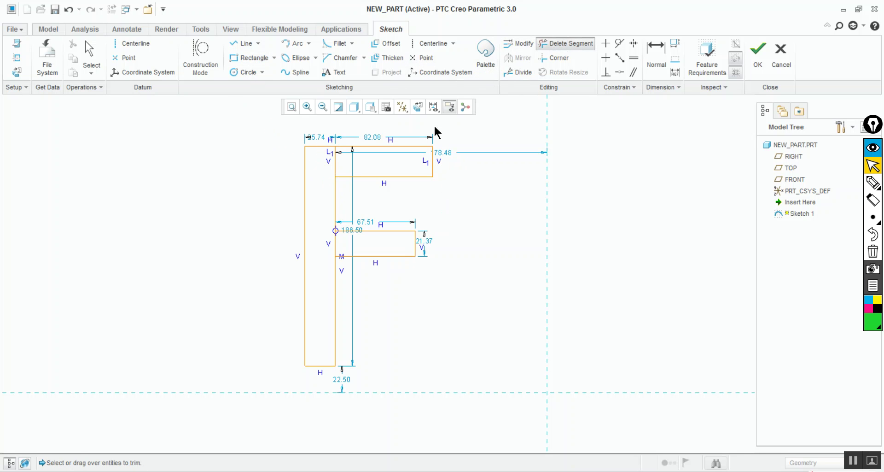
mouse_move(377, 158)
left_mouse_down()
mouse_move(319, 164)
mouse_move(328, 174)
left_mouse_up()
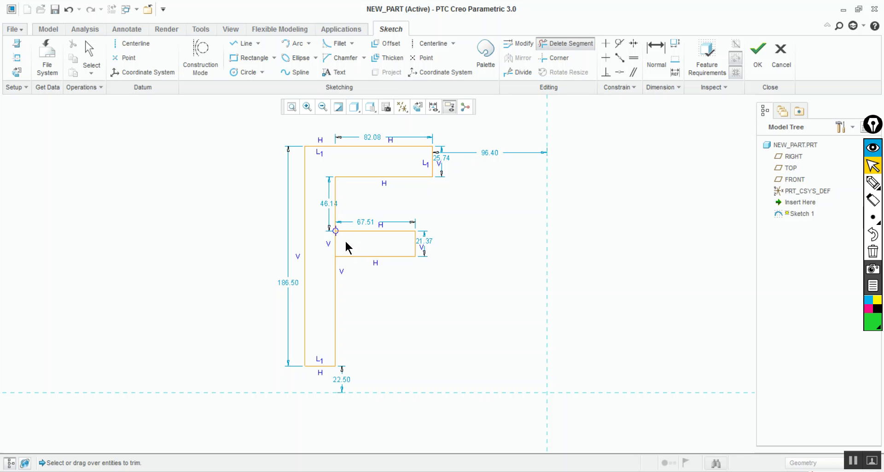
left_click(336, 247)
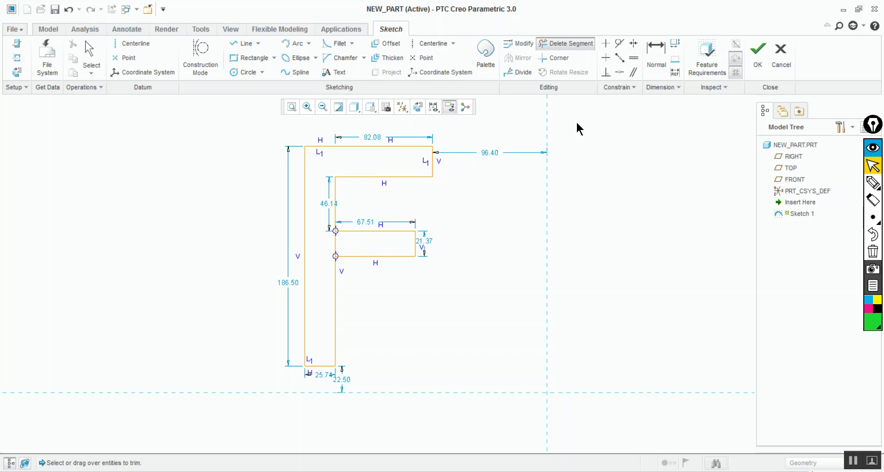
left_click_drag(352, 241, 335, 251)
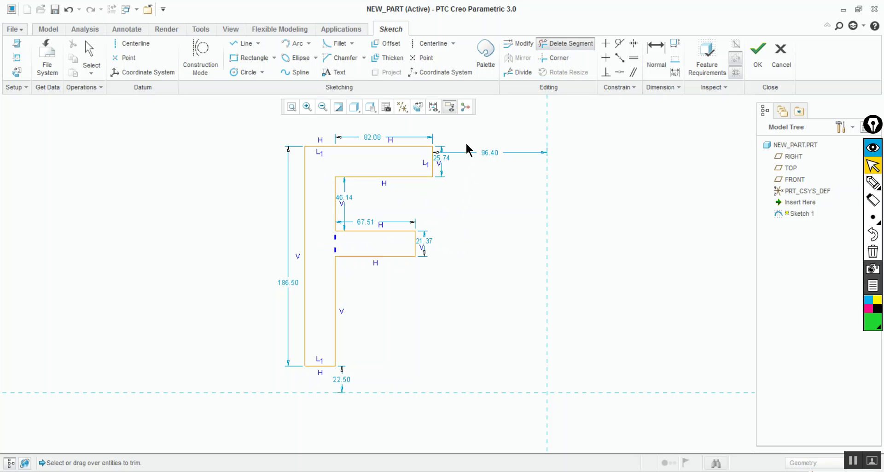
left_click(90, 51)
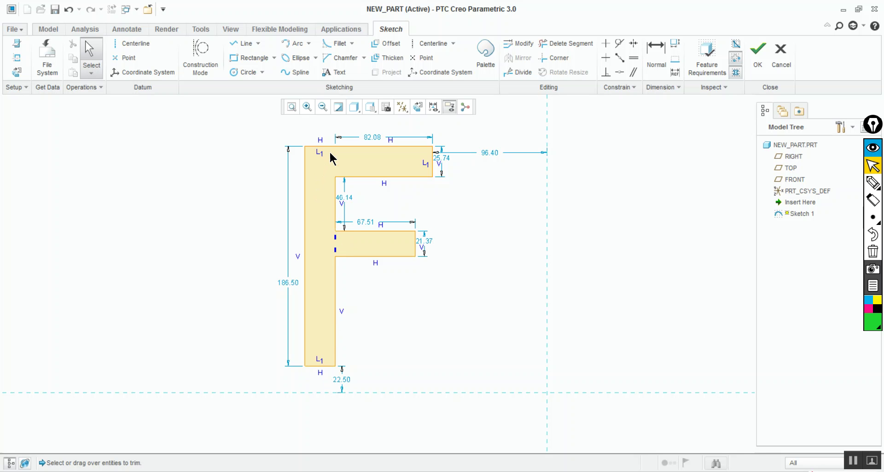
Set the thickness of the F's upper arm to 30 and its length to 60
left_click(658, 58)
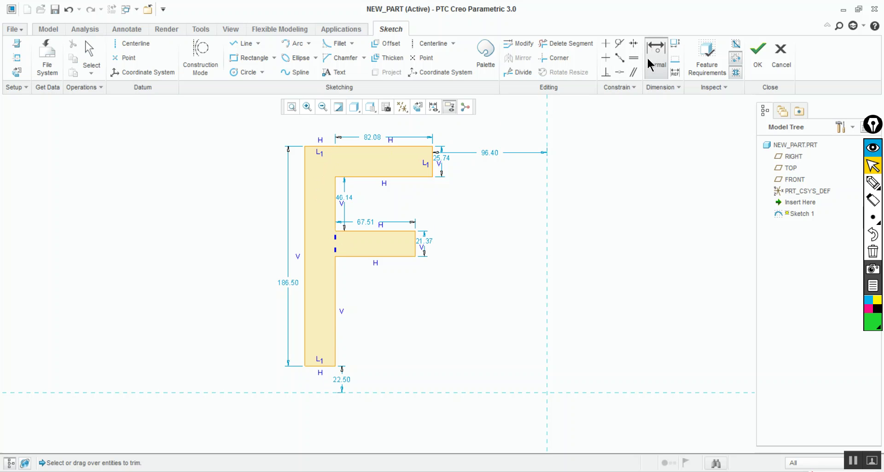
double_click(441, 157)
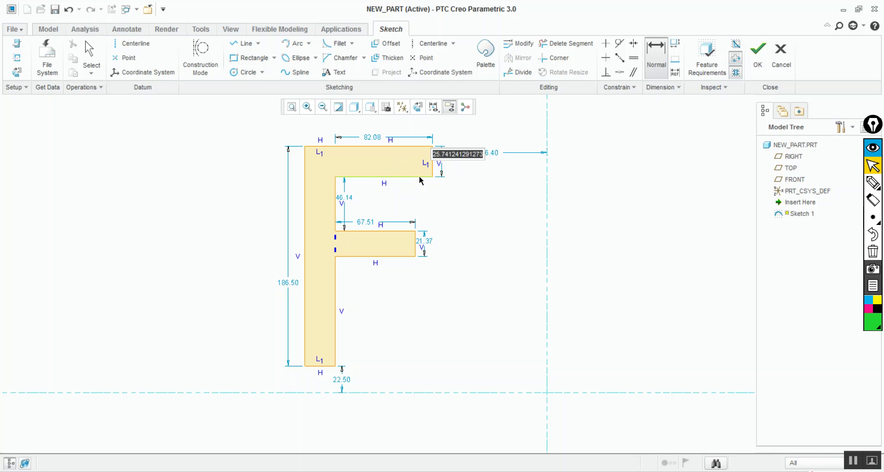
type("30")
key("Return")
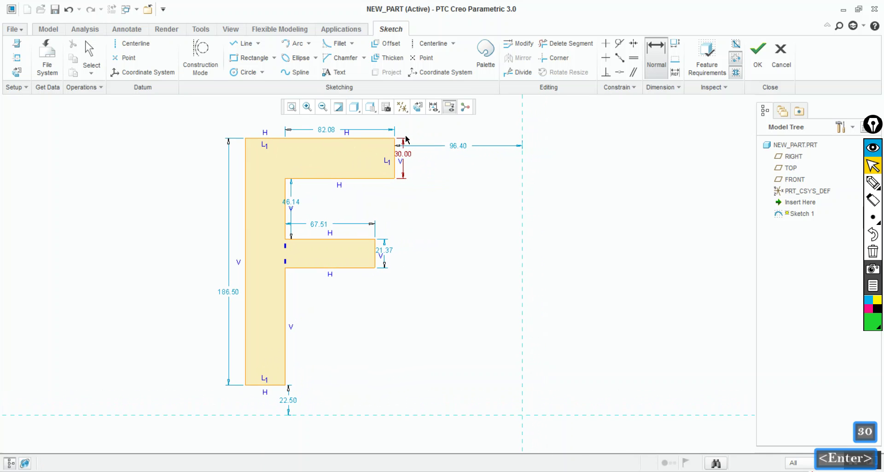
double_click(326, 129)
type("60")
key("Return")
Set the length of the F's middle arm to 50 and the overall height to 150
double_click(337, 226)
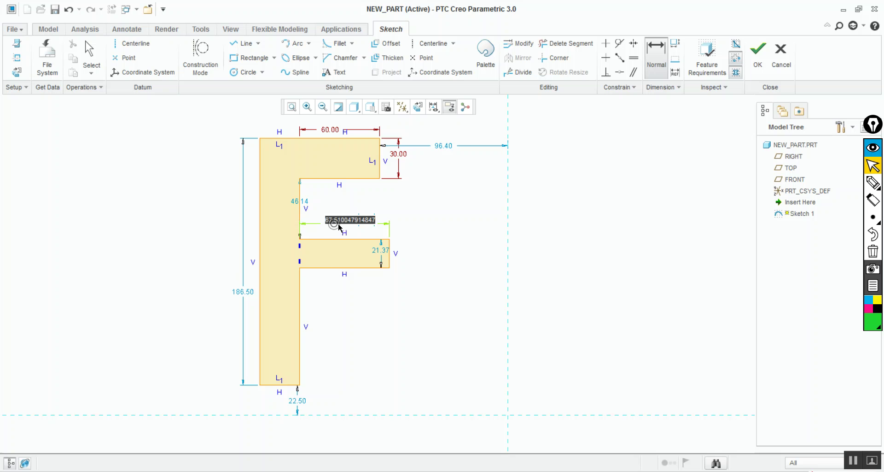
type("50")
key("Return")
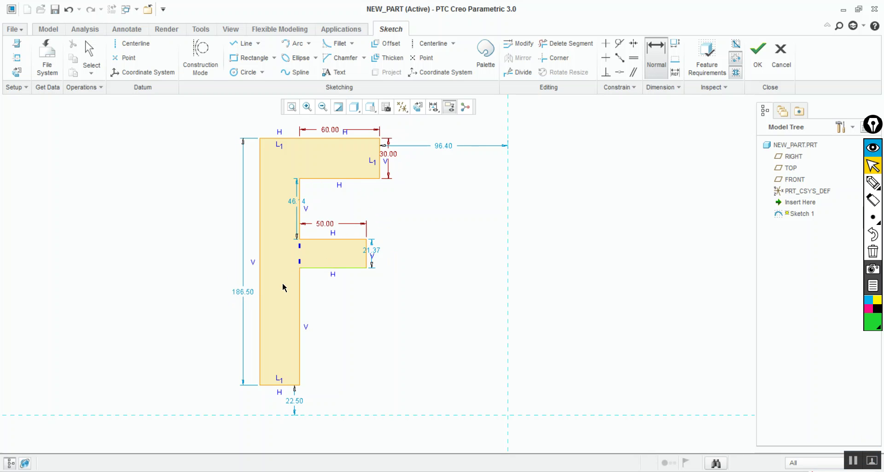
double_click(244, 293)
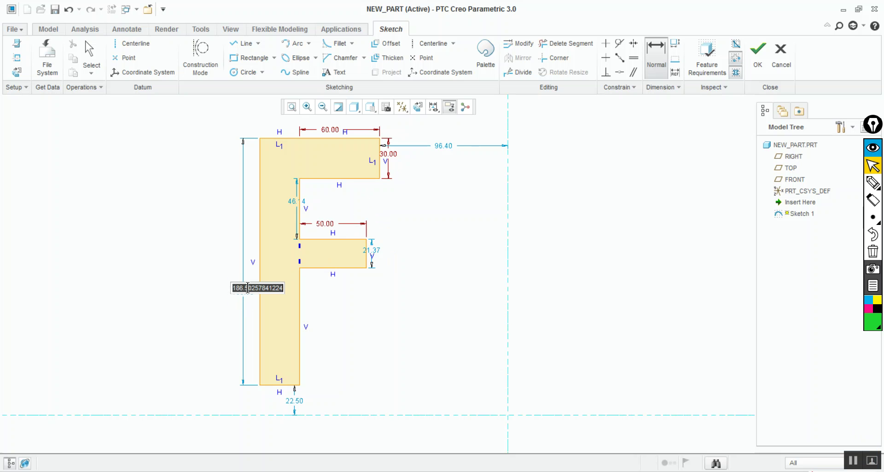
type("150")
key("Return")
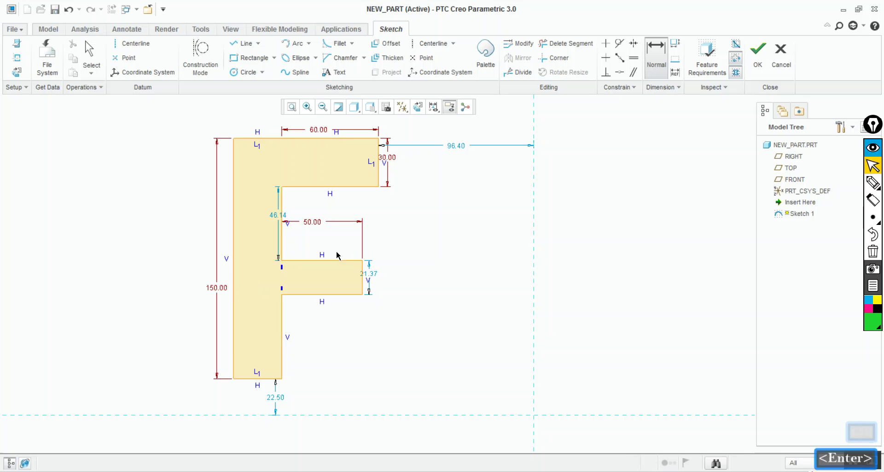
Set the gap between the F's two arms to 30 and the middle arm's thickness to 30
double_click(278, 215)
type("30")
key("Return")
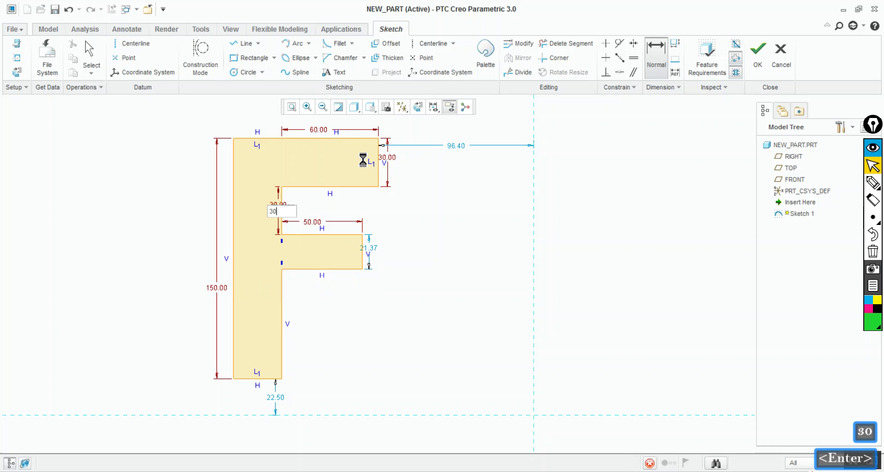
double_click(371, 248)
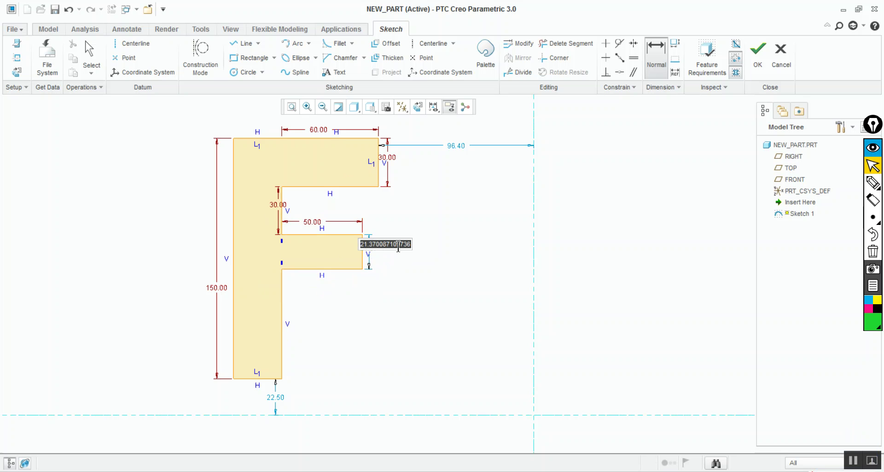
type("30")
key("Return")
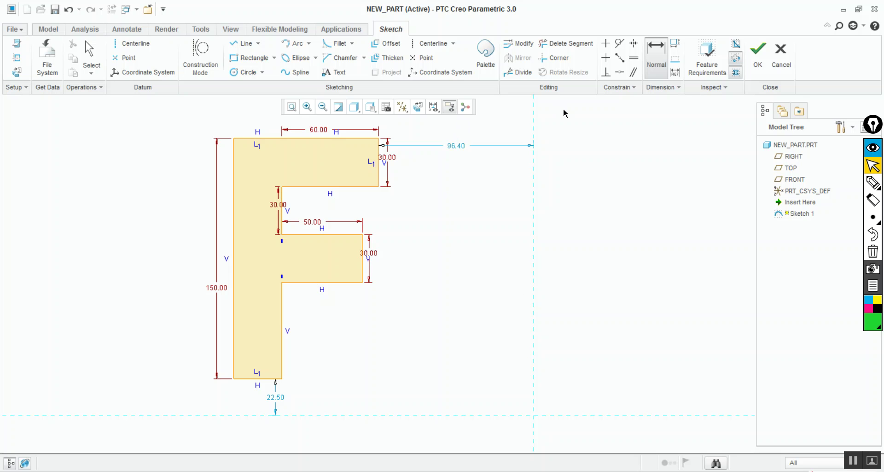
Select the whole dimensioned F outline and delete it from the sketch
left_click(89, 49)
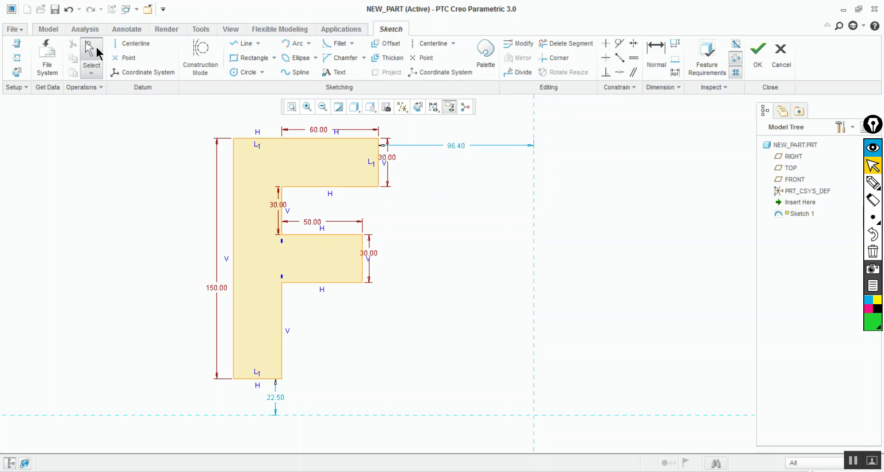
mouse_move(148, 106)
left_mouse_down()
mouse_move(384, 274)
mouse_move(517, 443)
left_mouse_up()
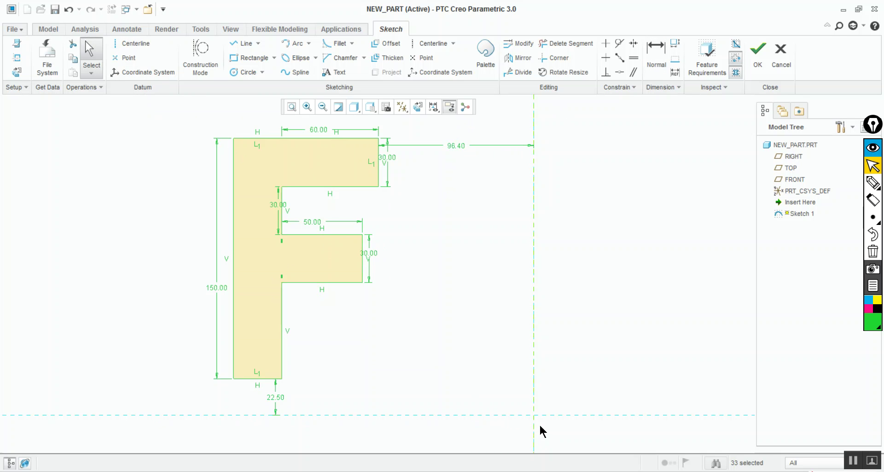
key("Delete")
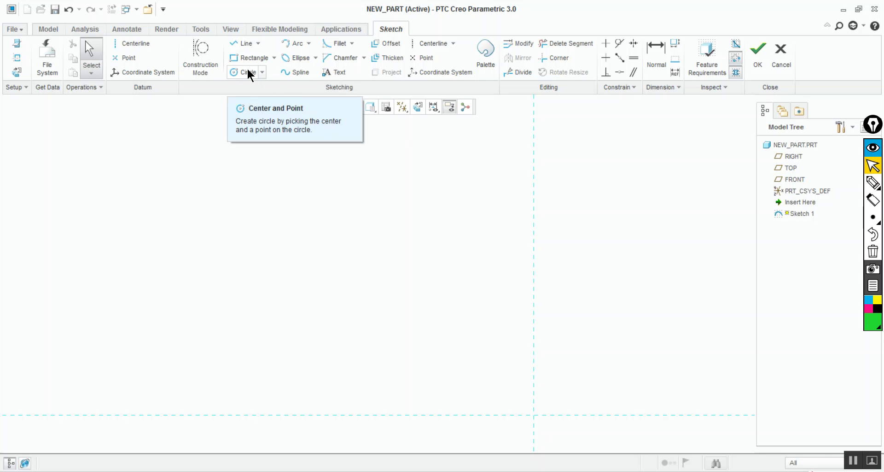
Sketch a closed, wide rectangular outline from four connected lines, to the left of the vertical reference and above the horizontal one
left_click(236, 43)
left_click(168, 147)
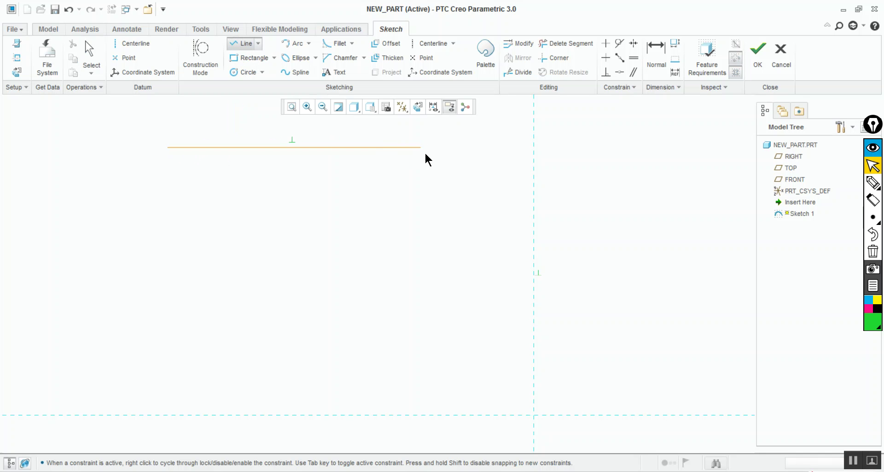
left_click(436, 148)
left_click(436, 333)
left_click(167, 332)
left_click(167, 147)
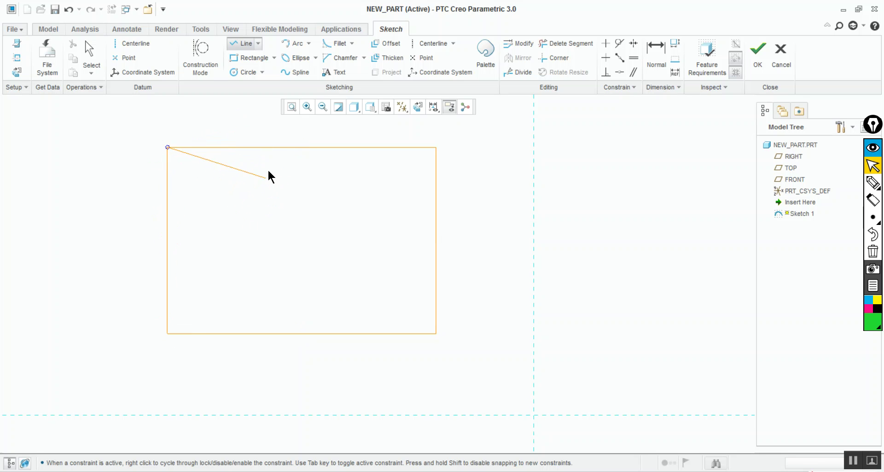
middle_click(256, 175)
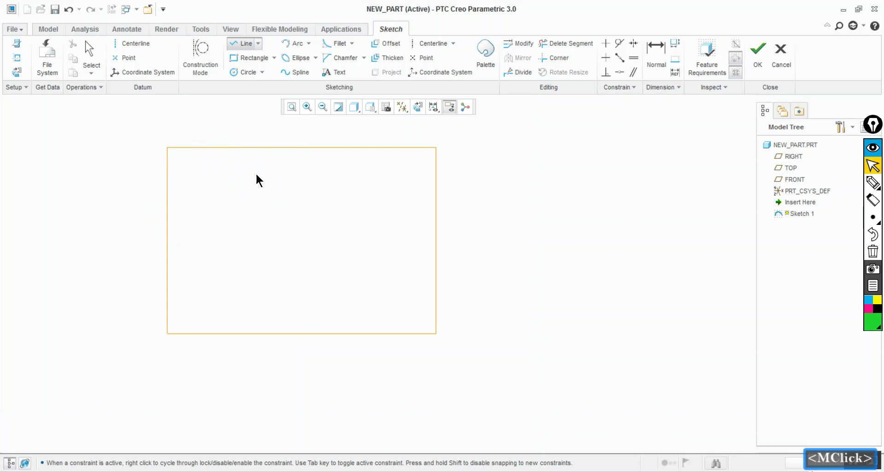
Divide the rectangular outline into quarters with a vertical and a horizontal line joining the midpoints of opposite sides
left_click(288, 171)
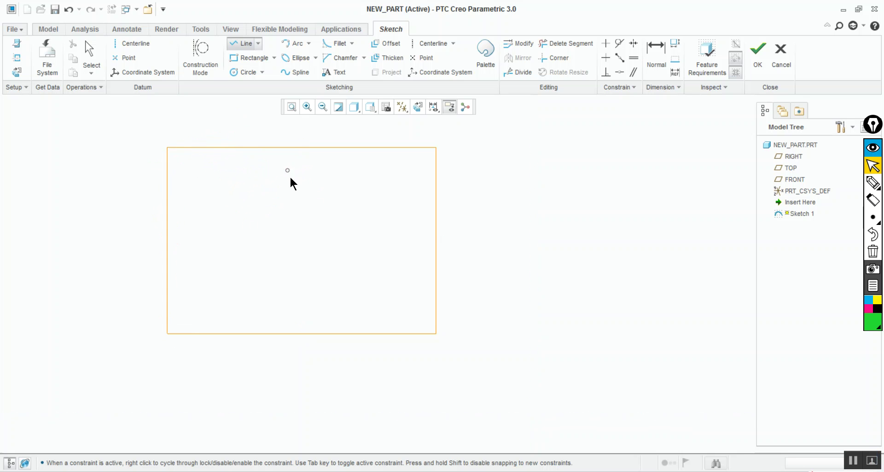
middle_click(252, 190)
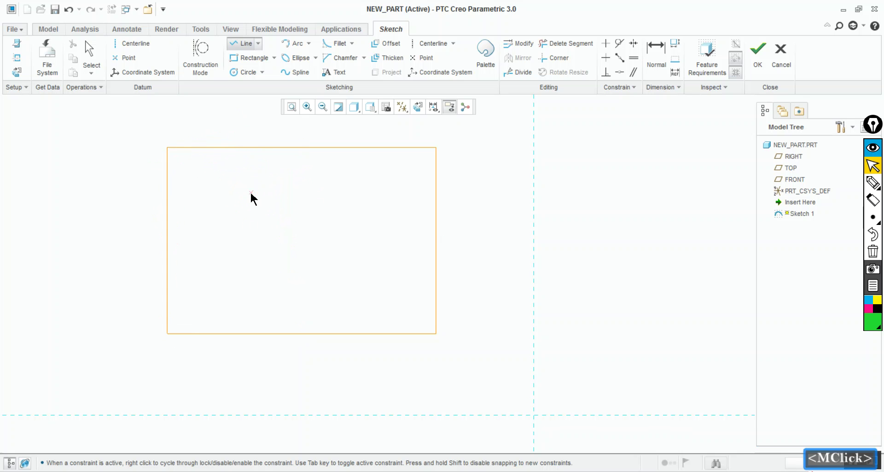
left_click(302, 147)
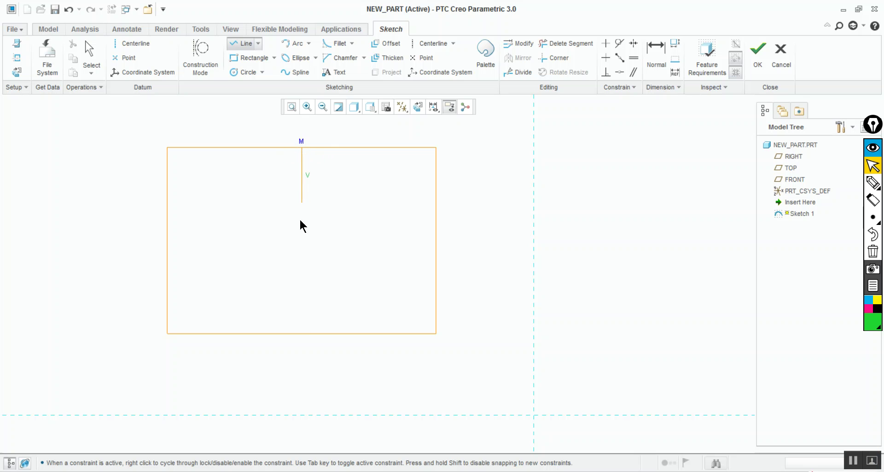
left_click(302, 333)
middle_click(346, 238)
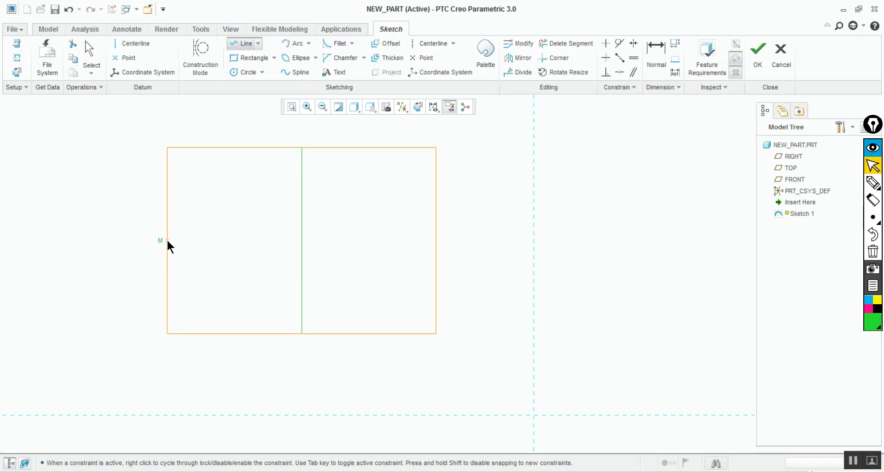
left_click(168, 240)
left_click(438, 240)
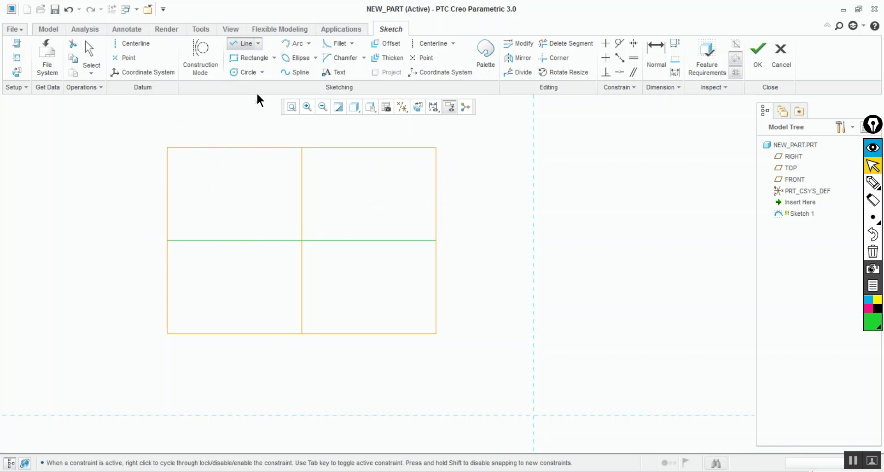
Sketch one rectangle about 60 by 35 inside the upper-left quarter and another about 63 by 33 inside the lower-right quarter
left_click(243, 59)
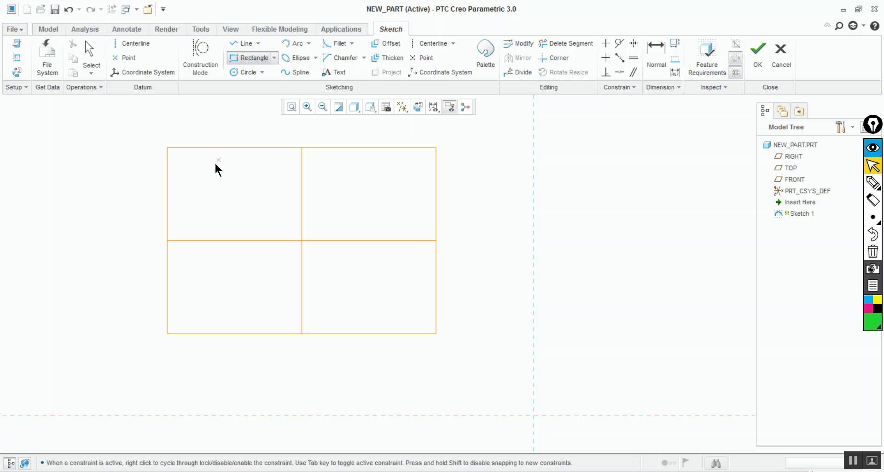
left_click(187, 164)
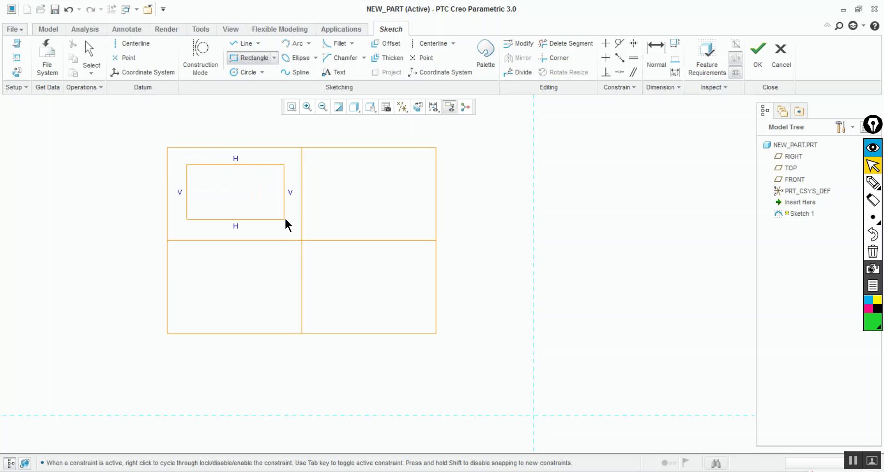
left_click(286, 221)
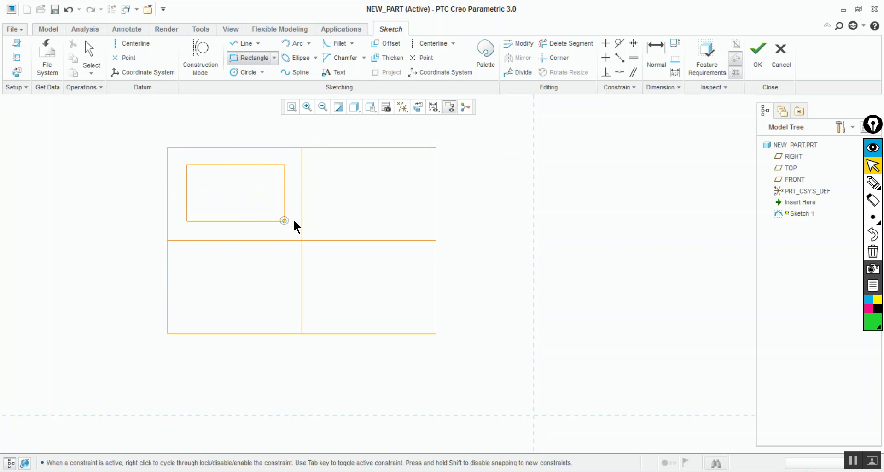
left_click(322, 261)
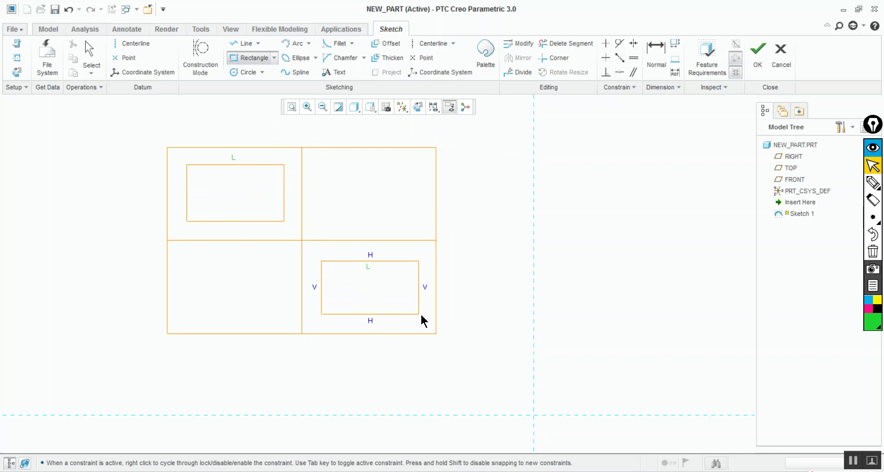
left_click(421, 312)
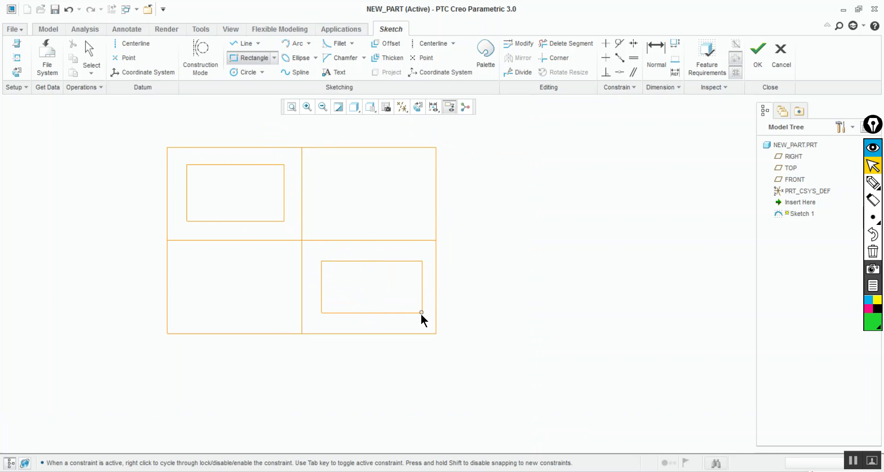
middle_click(486, 233)
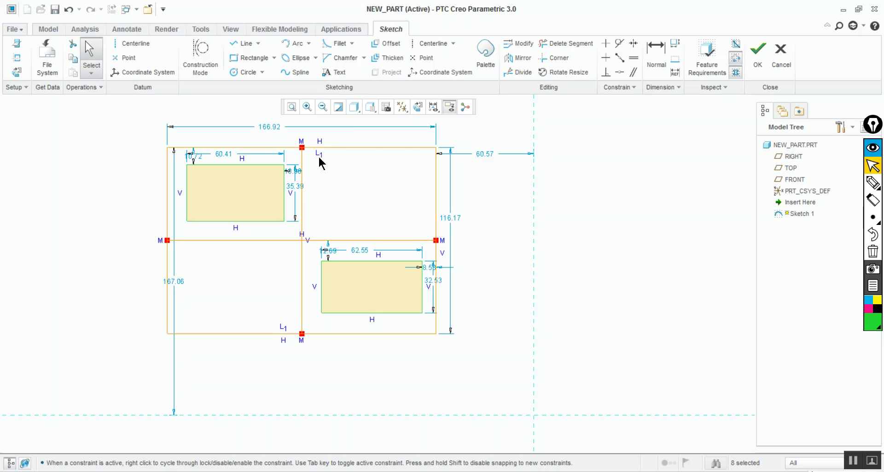
Set the outer rectangle's width to 160 and its height to 100
double_click(275, 129)
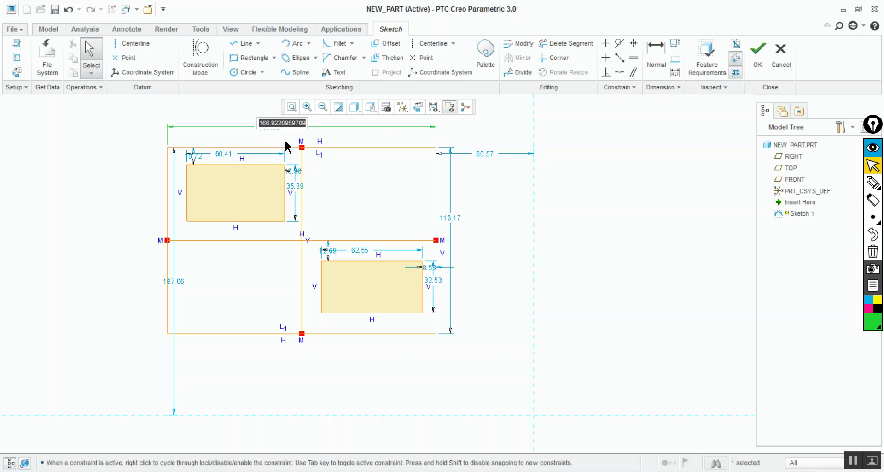
type("160")
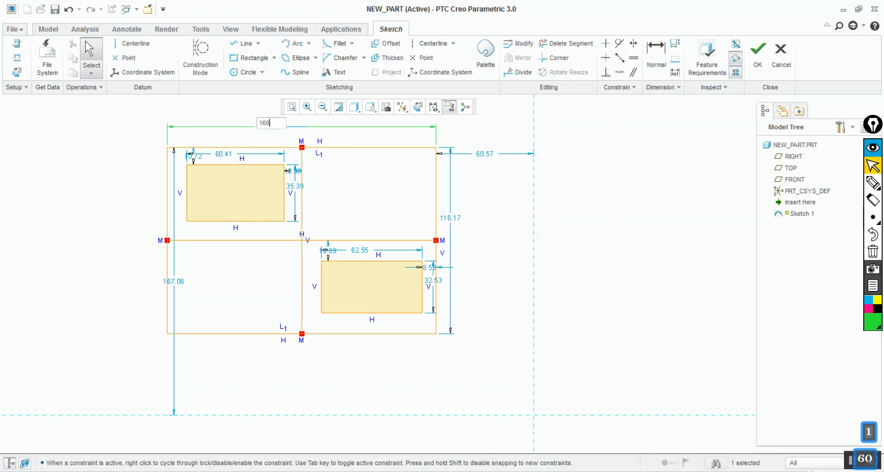
key("Return")
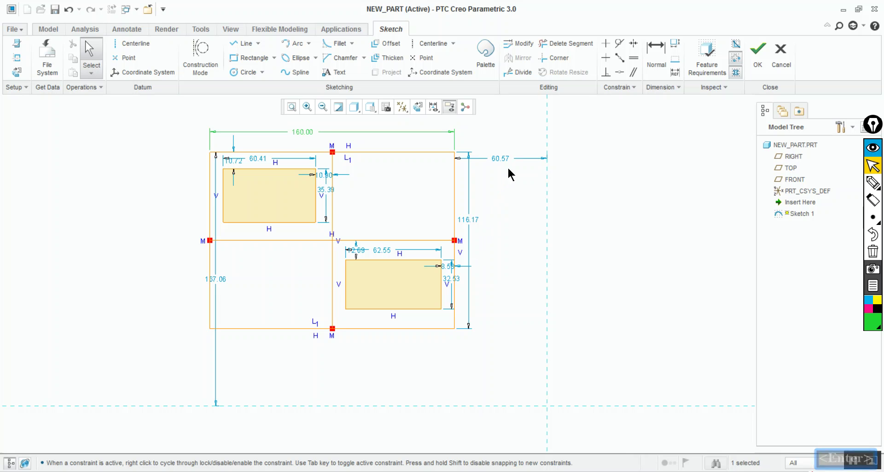
double_click(474, 221)
type("100")
key("Return")
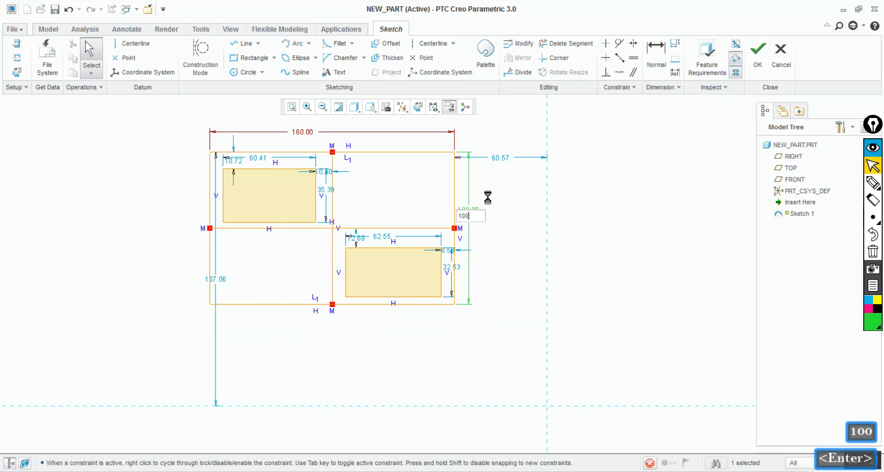
left_click(606, 235)
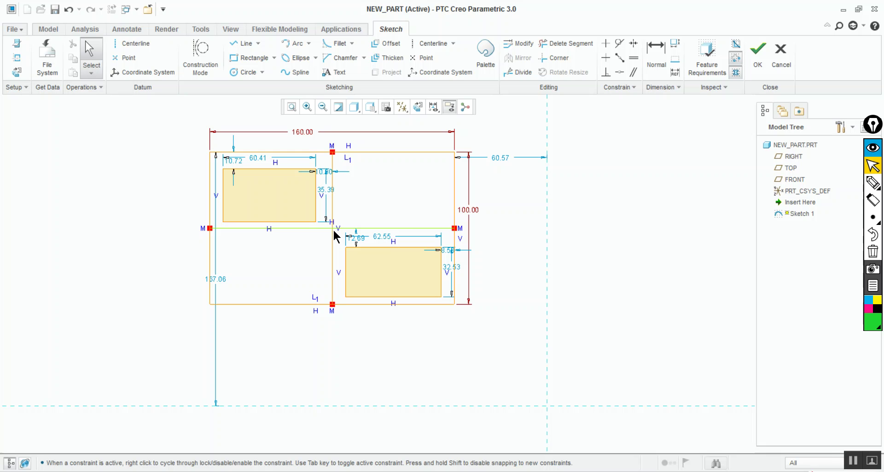
Set the upper-left inner rectangle's distance from the outer top edge to 10 and its height to 30
mouse_move(337, 219)
middle_mouse_down("shift")
mouse_move(401, 258)
mouse_move(418, 322)
middle_mouse_up("shift")
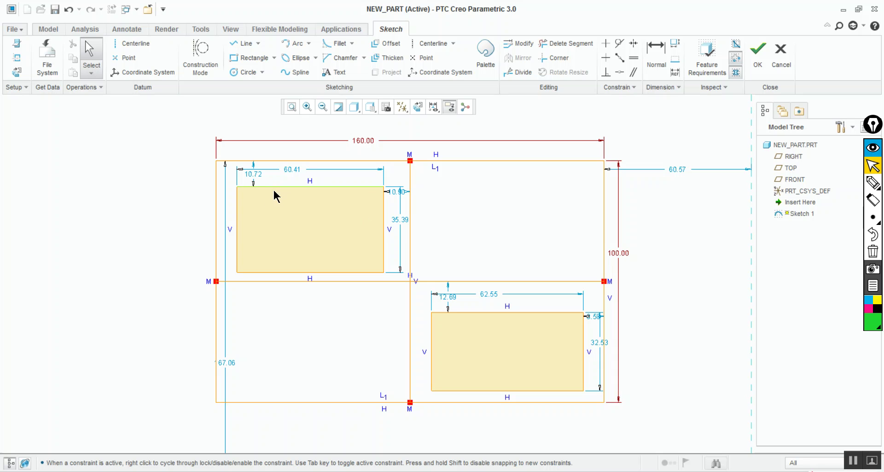
double_click(253, 176)
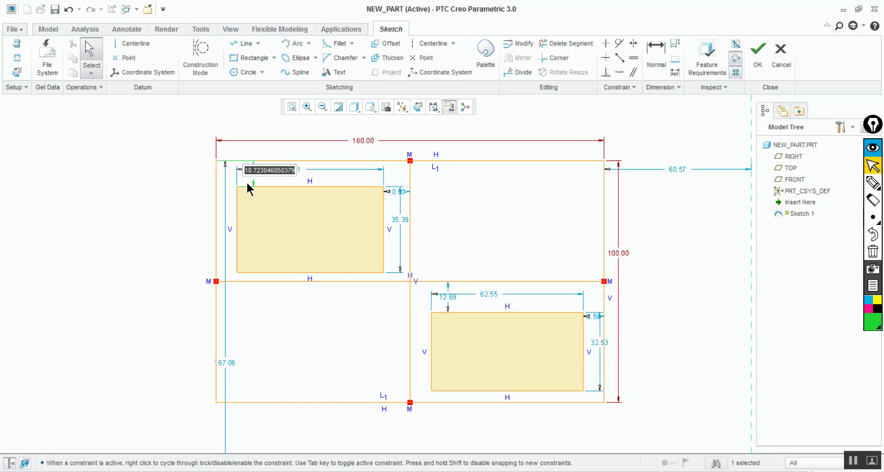
type("10")
key("Return")
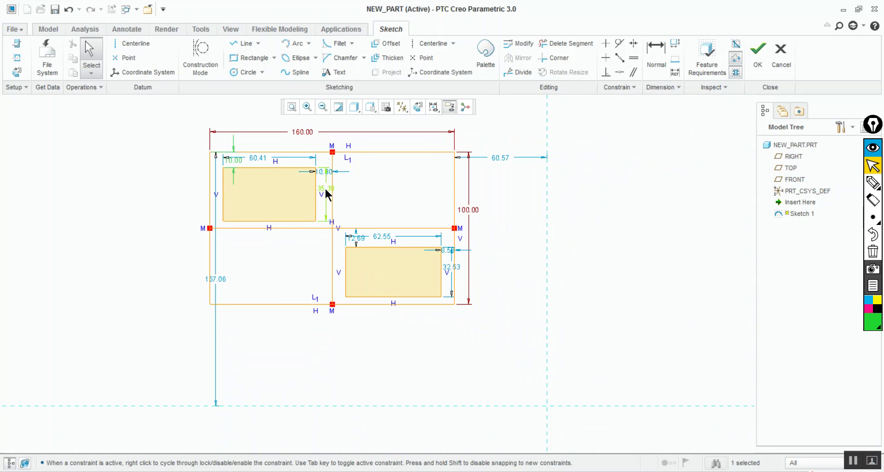
double_click(328, 190)
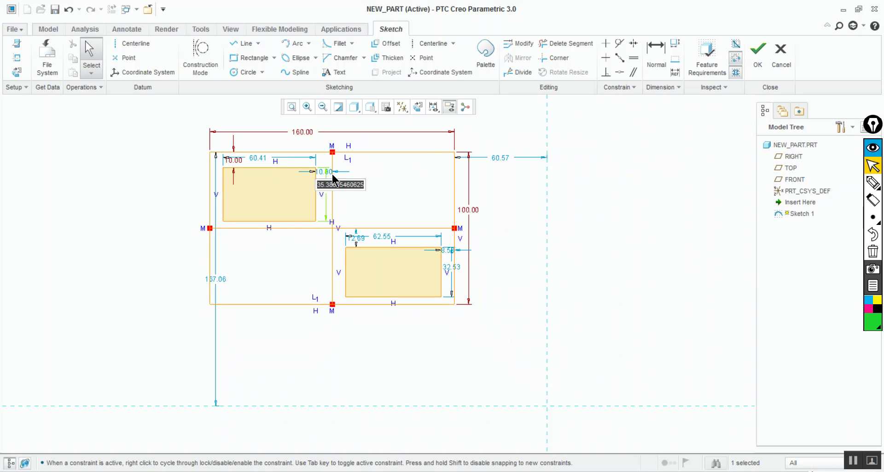
type("30")
key("Return")
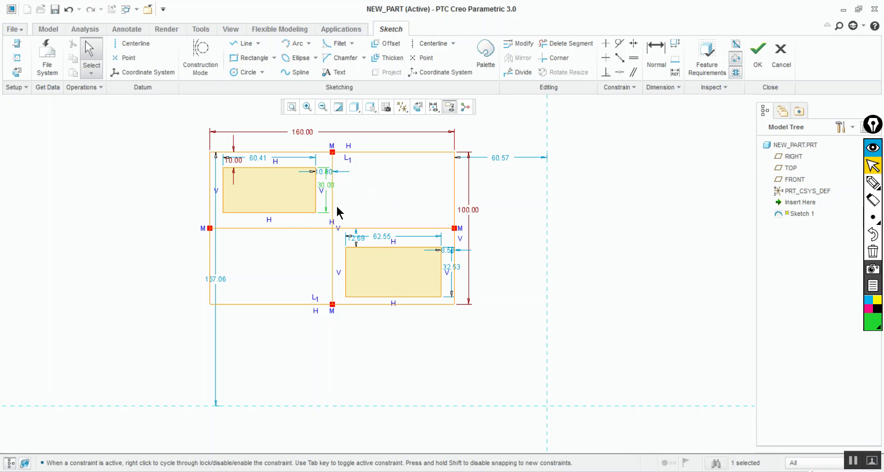
Set the gap between the upper-left inner rectangle and the vertical dividing line to 10, moving that dimension clear of the others
mouse_move(307, 161)
middle_mouse_down("ctrl")
mouse_move(332, 267)
mouse_move(392, 223)
middle_mouse_up("ctrl")
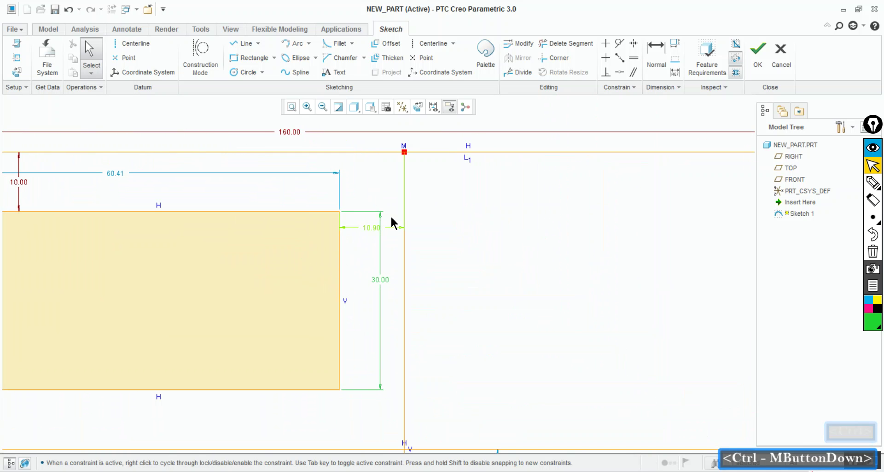
left_click_drag(375, 230, 374, 199)
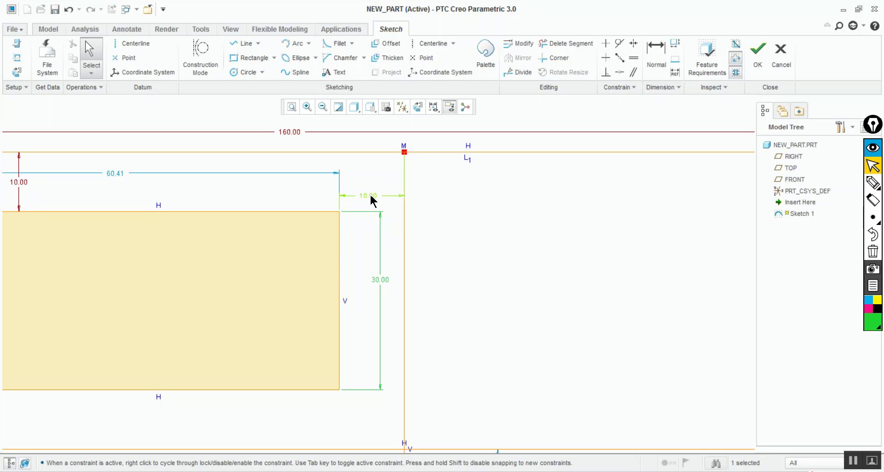
double_click(371, 197)
mouse_move(415, 251)
middle_mouse_down("shift")
mouse_move(413, 234)
mouse_move(421, 240)
middle_mouse_up("shift")
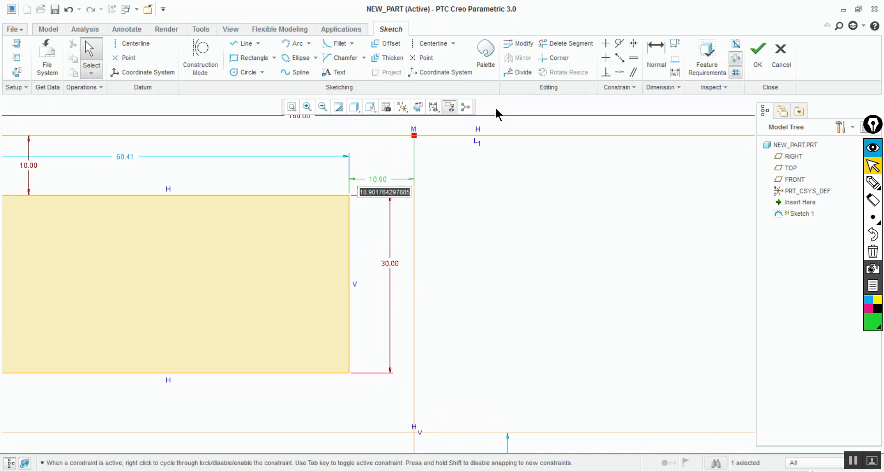
key("BackSpace")
type("10")
key("Return")
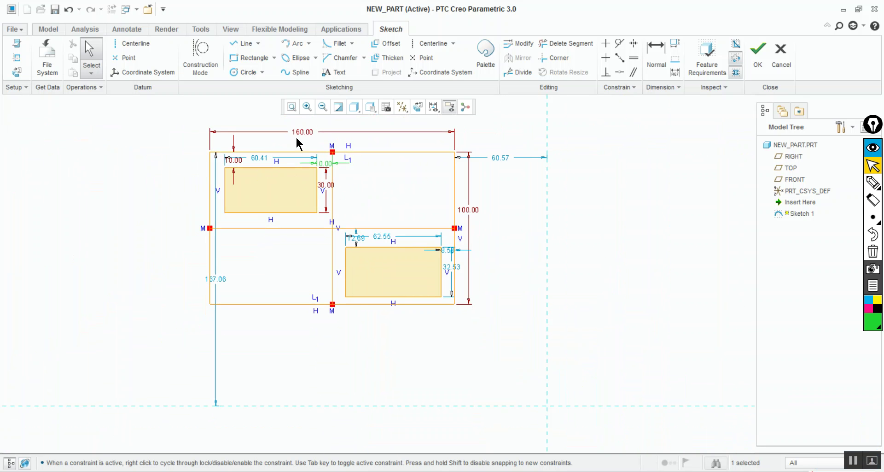
Set the width of the upper-left inner rectangle to 60
left_click(258, 159)
double_click(259, 159)
type("60")
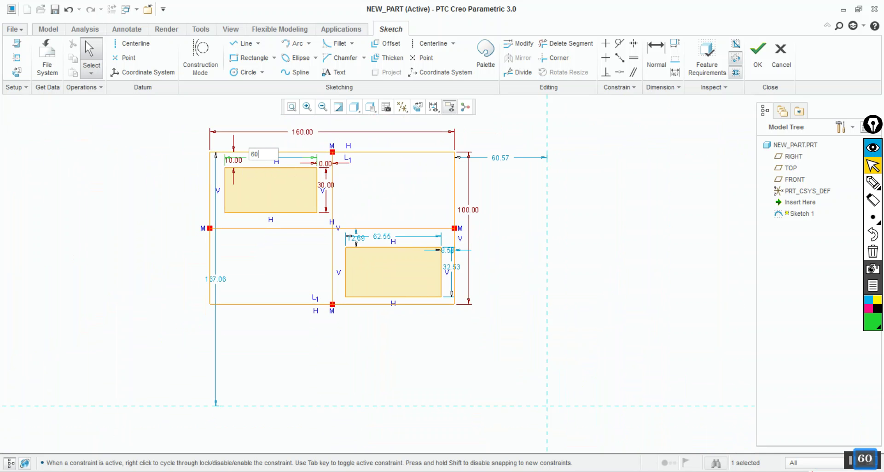
key("Return")
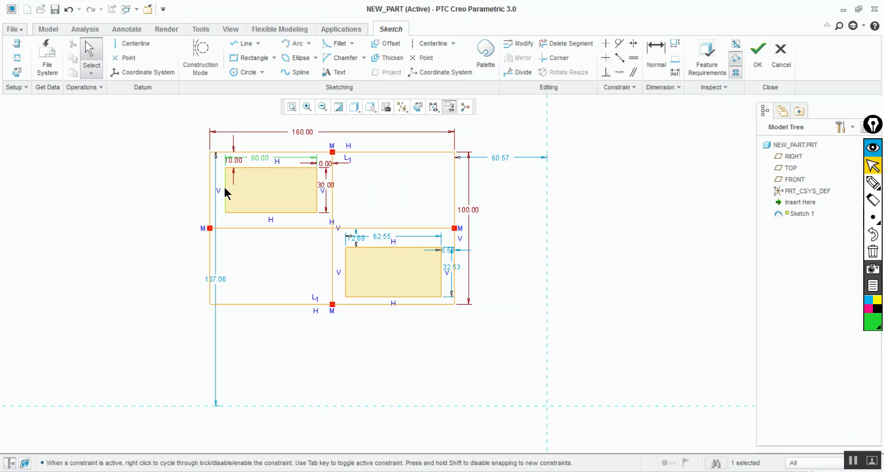
left_click(601, 208)
Set the lower-right inner rectangle's width to 60 and its gap to the outer right edge to 10
double_click(385, 237)
type("60")
key("Return")
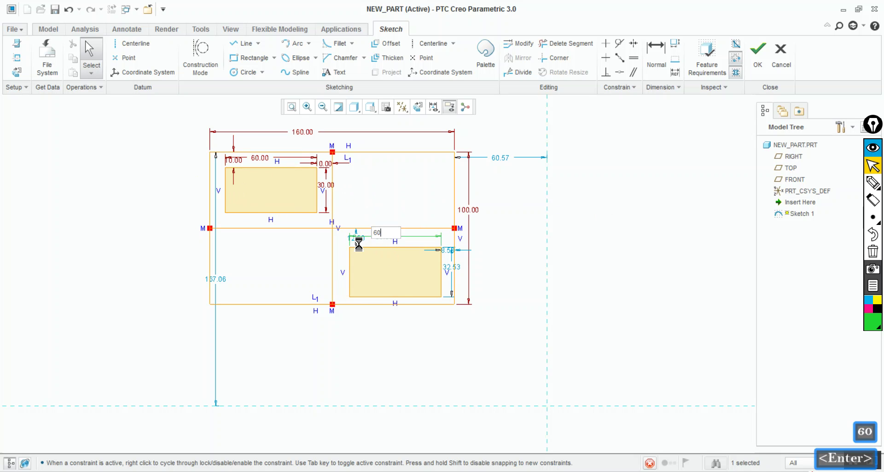
left_click(502, 236)
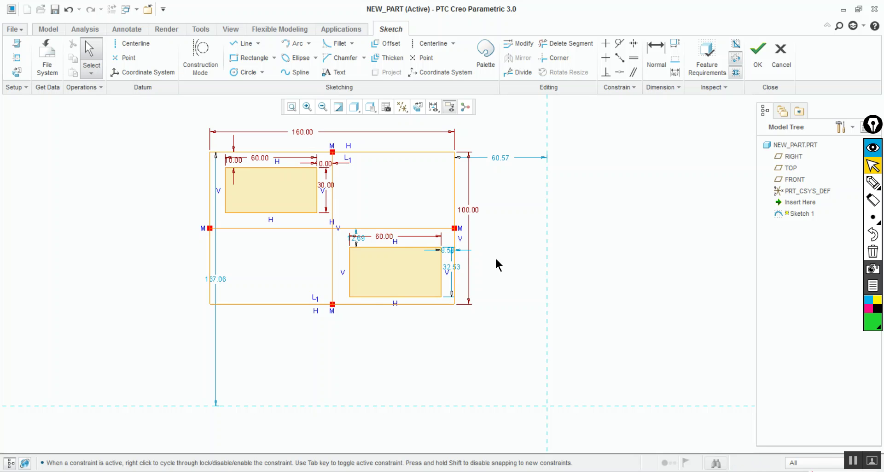
mouse_move(515, 257)
middle_mouse_down("ctrl")
mouse_move(515, 341)
mouse_move(526, 358)
mouse_move(495, 340)
middle_mouse_up("ctrl")
left_click_drag(322, 215, 315, 215)
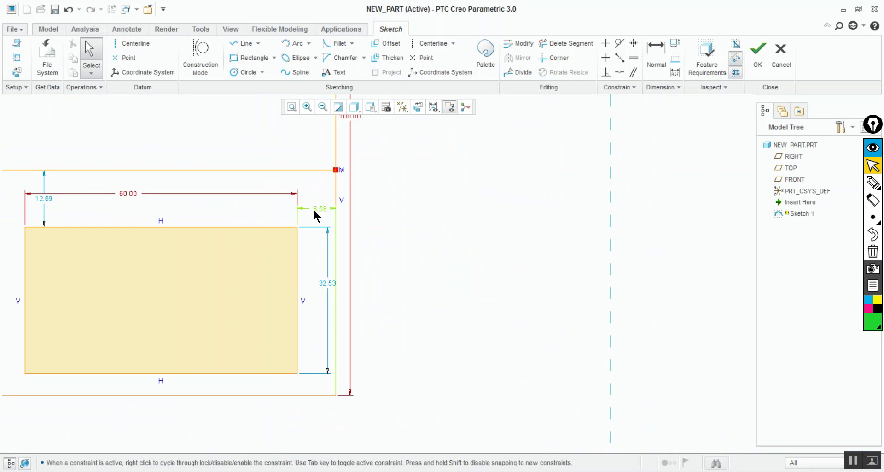
double_click(321, 208)
type("10")
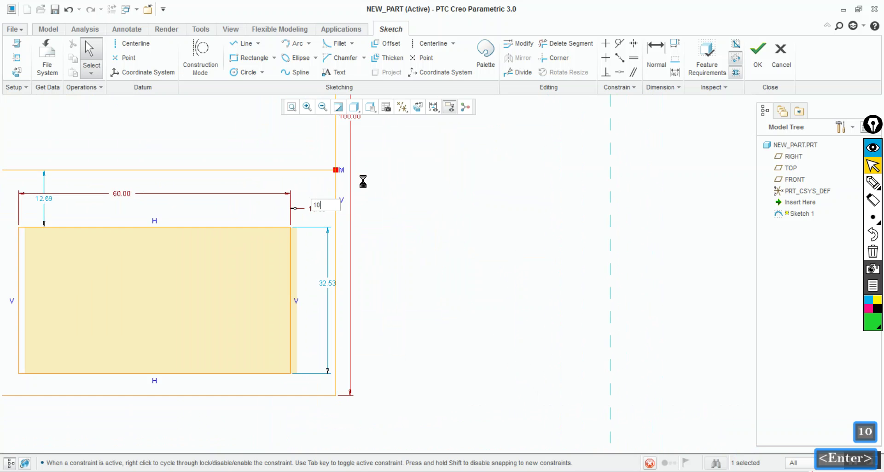
key("Return")
Set the lower-right inner rectangle's height to 30 and its distance below the horizontal dividing line to 10, repositioning both dimensions for clarity
left_click_drag(450, 265, 481, 266)
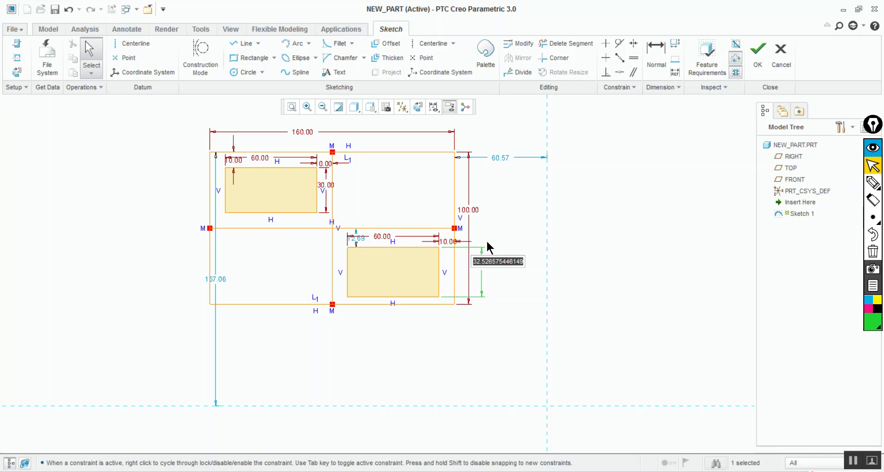
type("30")
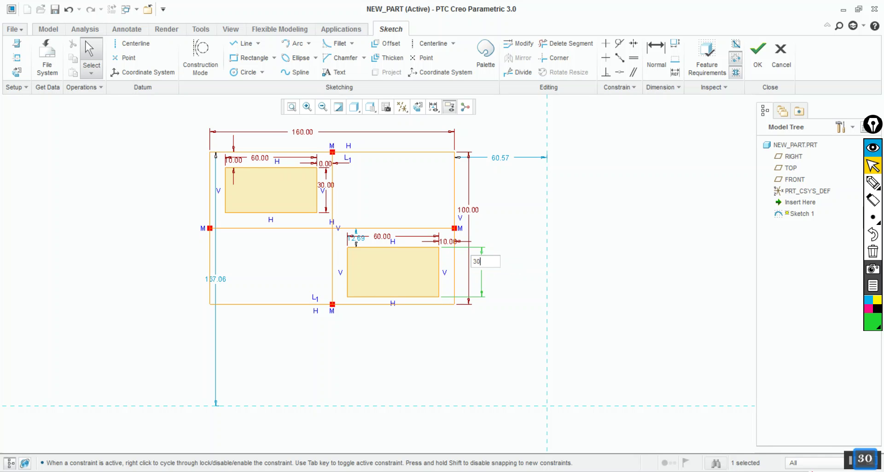
key("Return")
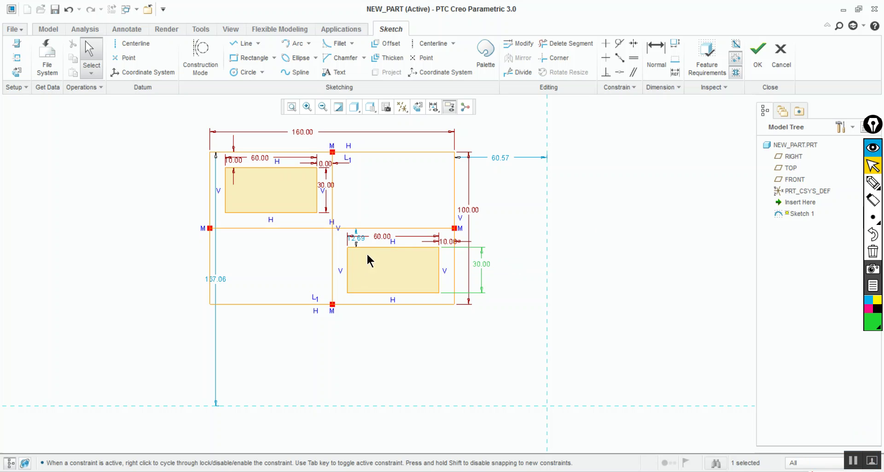
left_click_drag(360, 237, 340, 249)
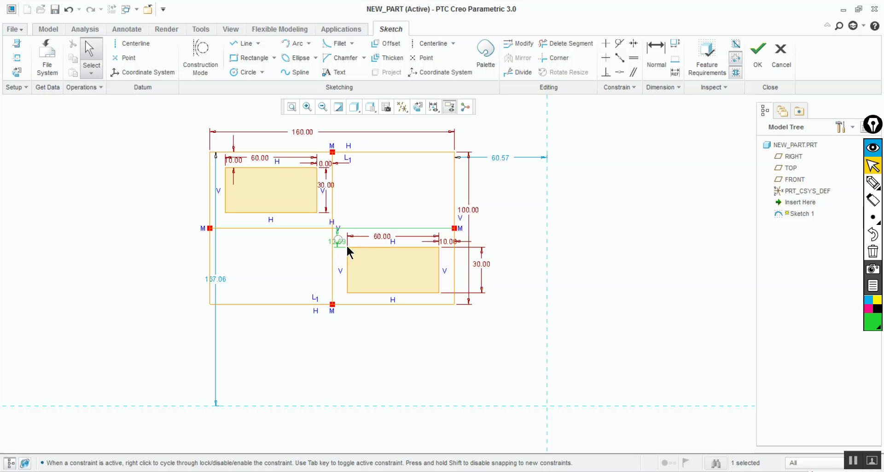
double_click(339, 242)
type("10")
key("Return")
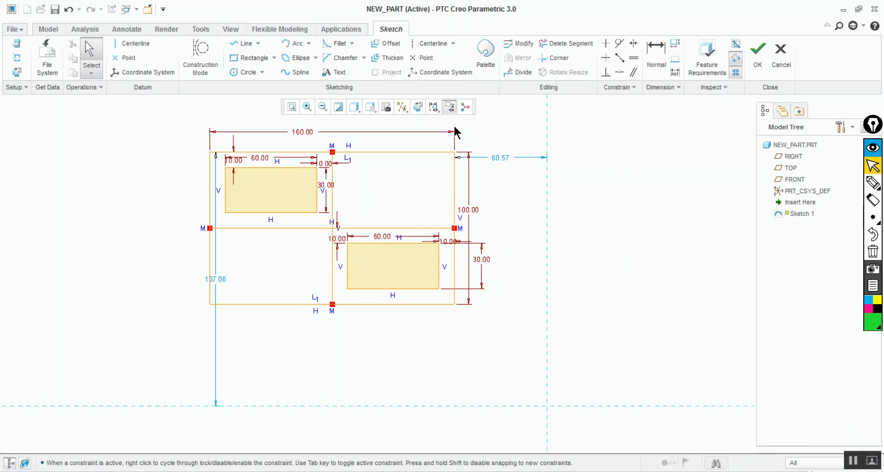
Hide the dimensions in the sketch display while keeping the constraint symbols shown
left_click(402, 108)
left_click(435, 107)
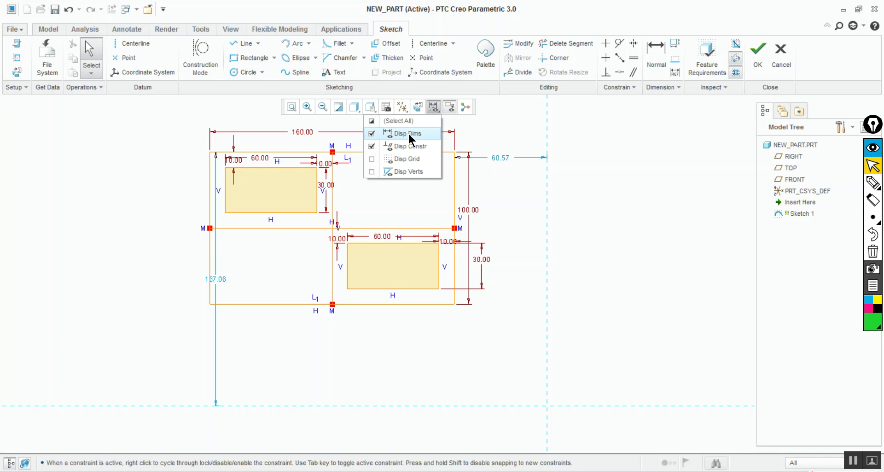
left_click(408, 133)
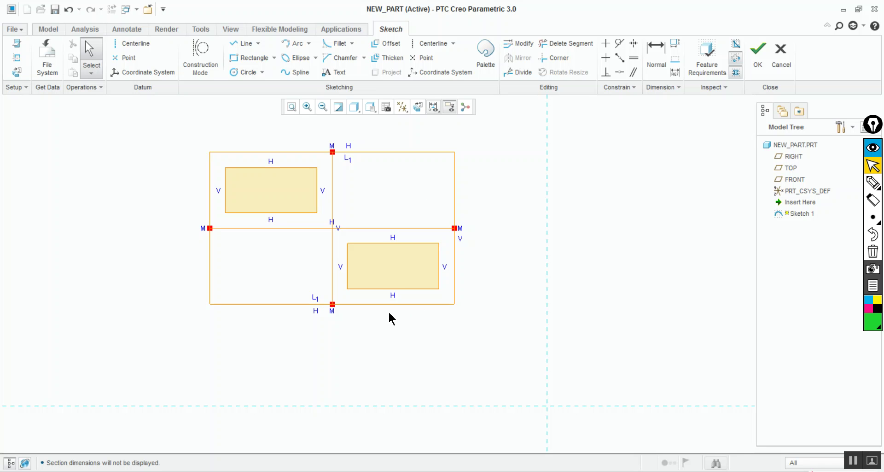
key("ctrl+shift+z")
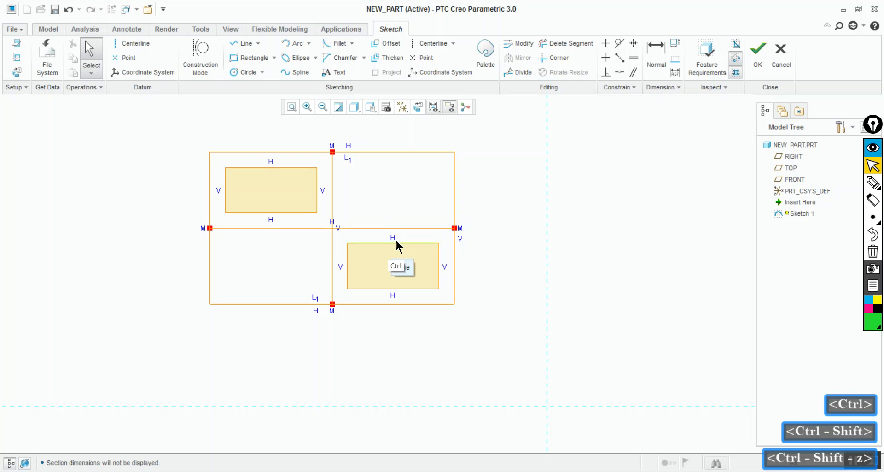